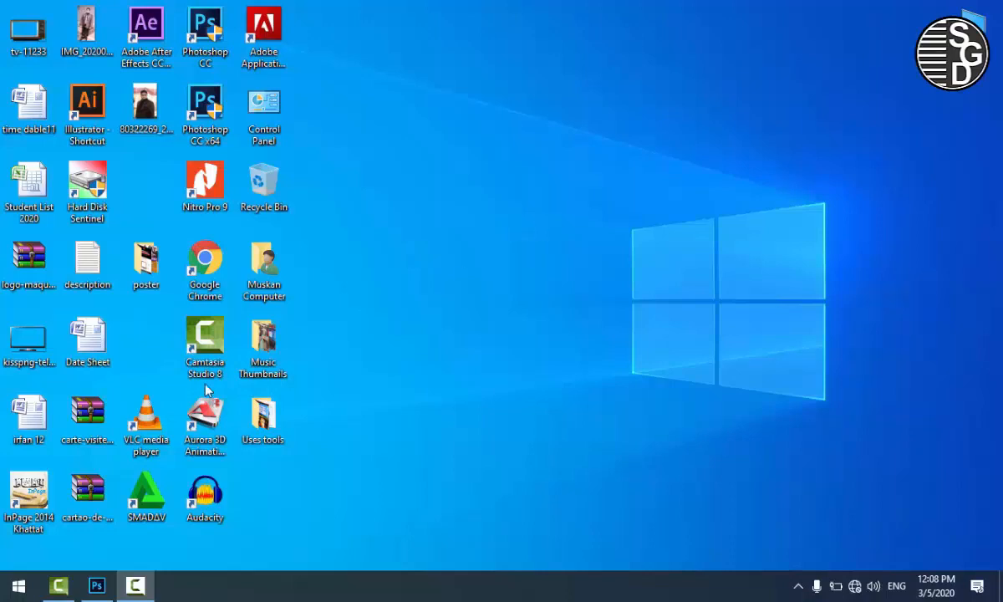
Step: Switch to Photoshop, create an A4 document from the International Paper preset in RGB Color, and dock its window as a tab
click(97, 587)
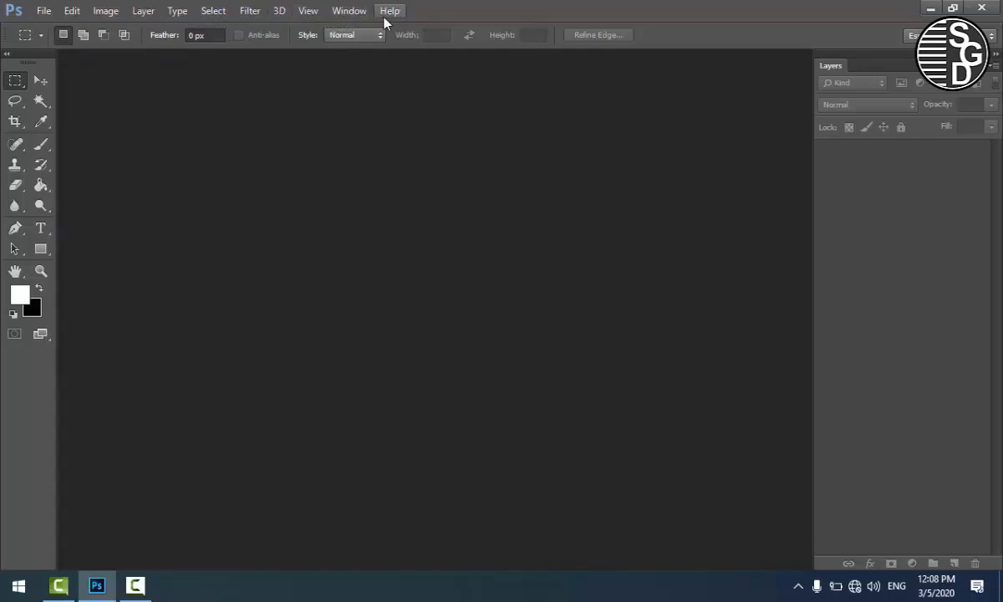
click(43, 11)
click(77, 30)
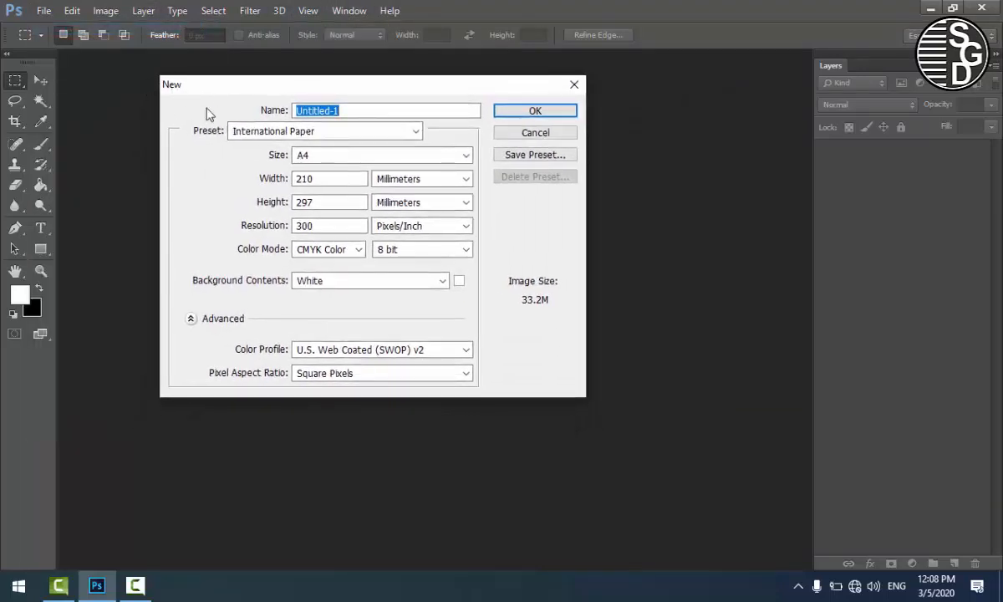
click(320, 134)
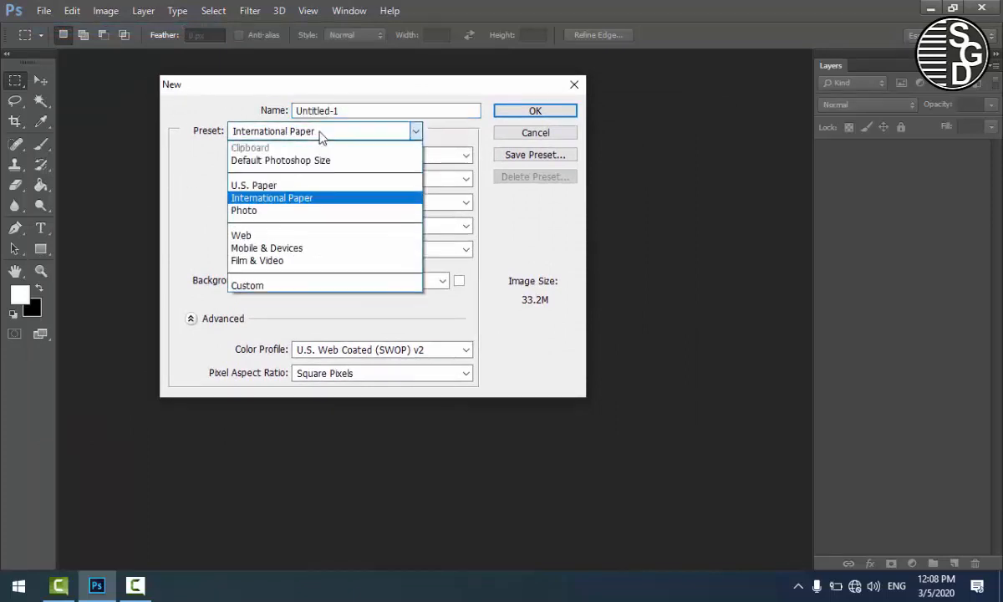
click(273, 205)
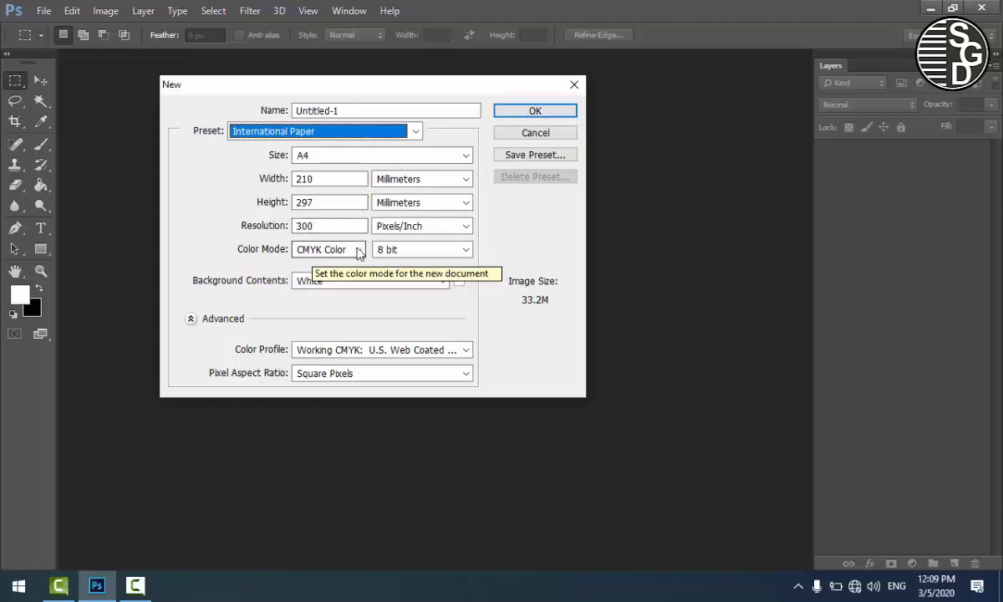
click(351, 249)
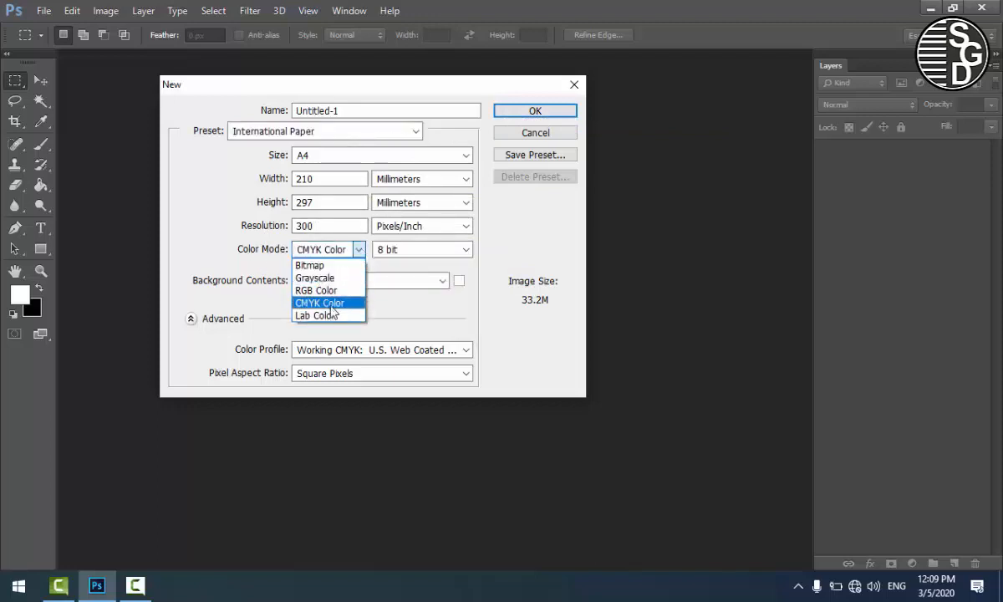
click(332, 292)
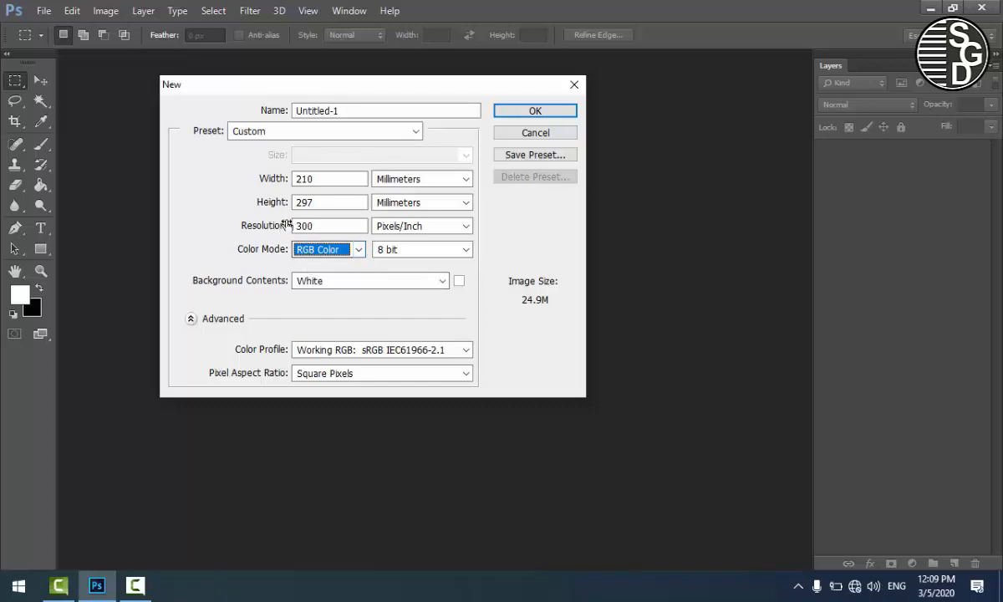
click(524, 115)
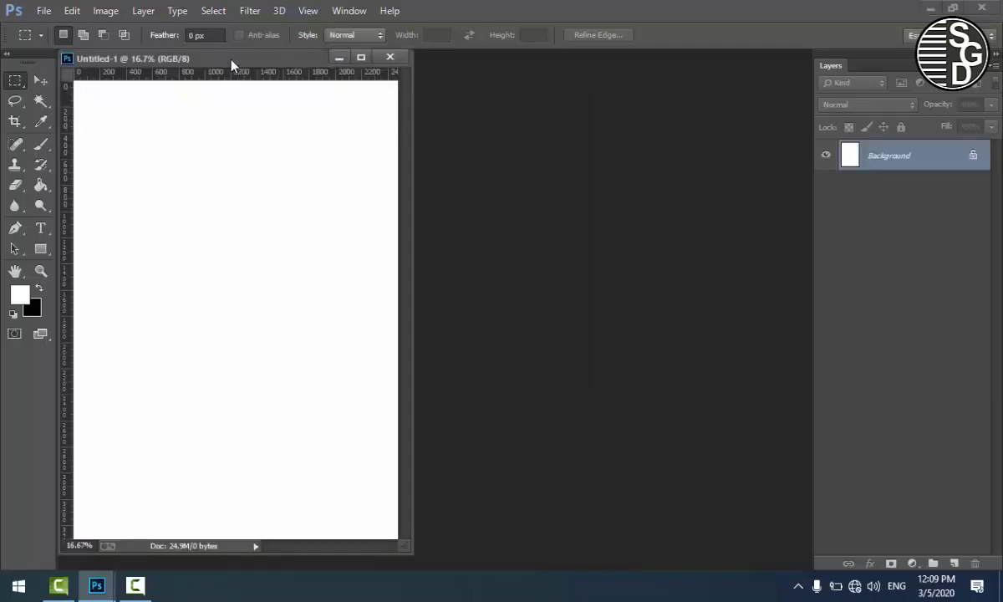
drag(233, 60, 414, 55)
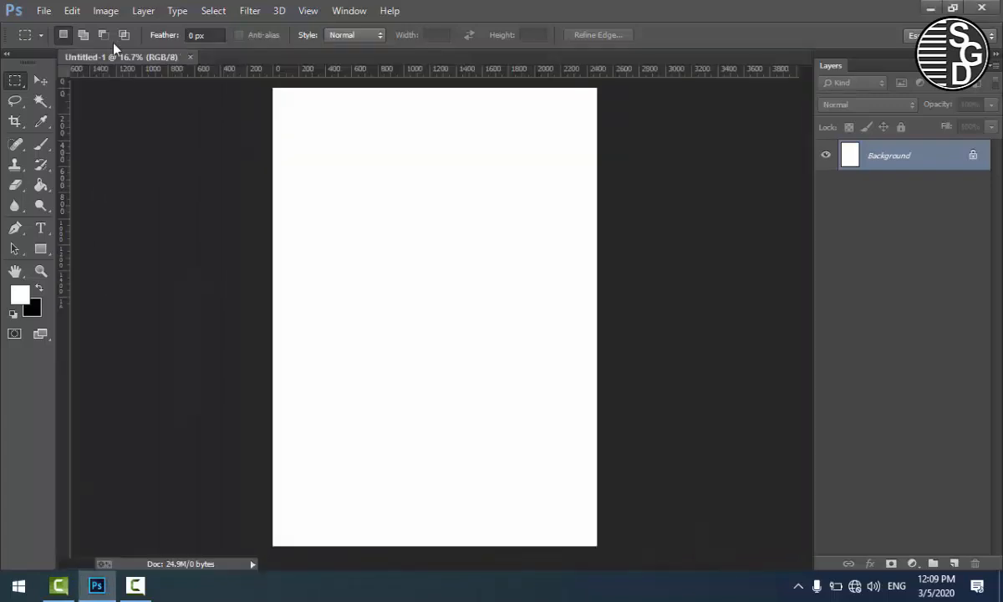
Step: Activate the Move tool and rotate the canvas 90° counterclockwise to landscape orientation
click(41, 80)
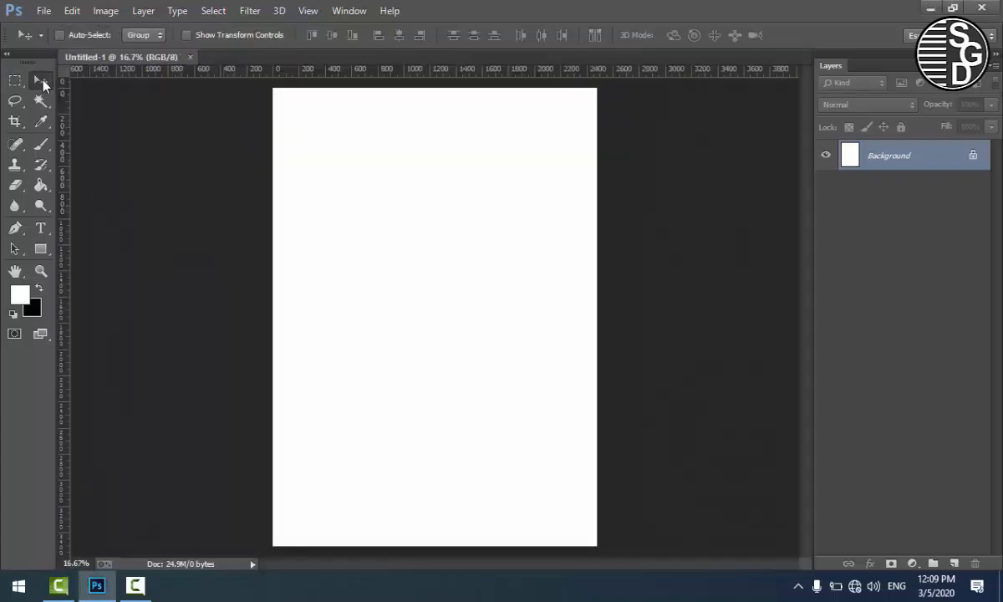
click(102, 12)
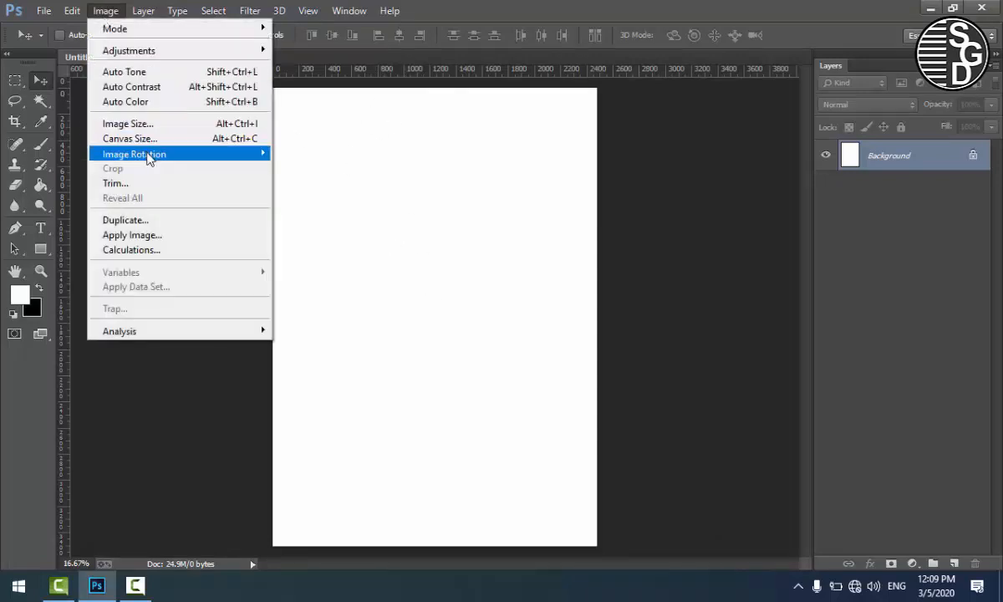
mouse_move(148, 159)
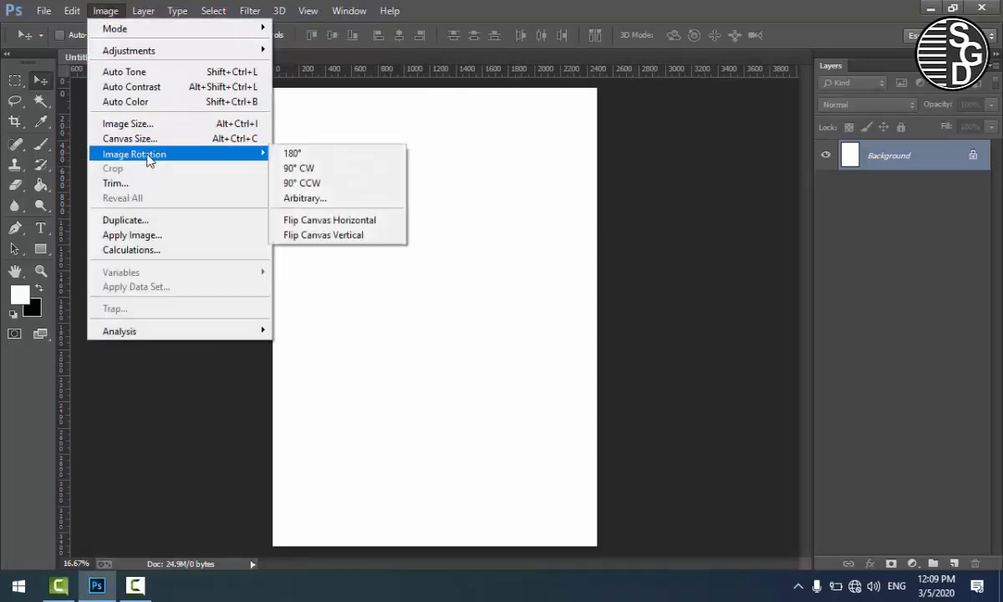
click(335, 189)
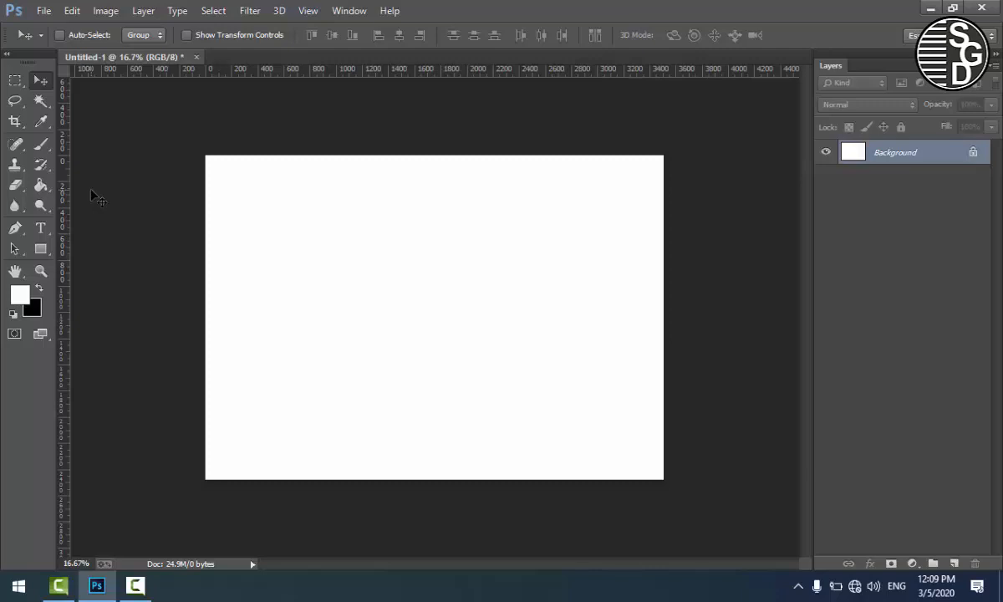
click(44, 10)
click(59, 27)
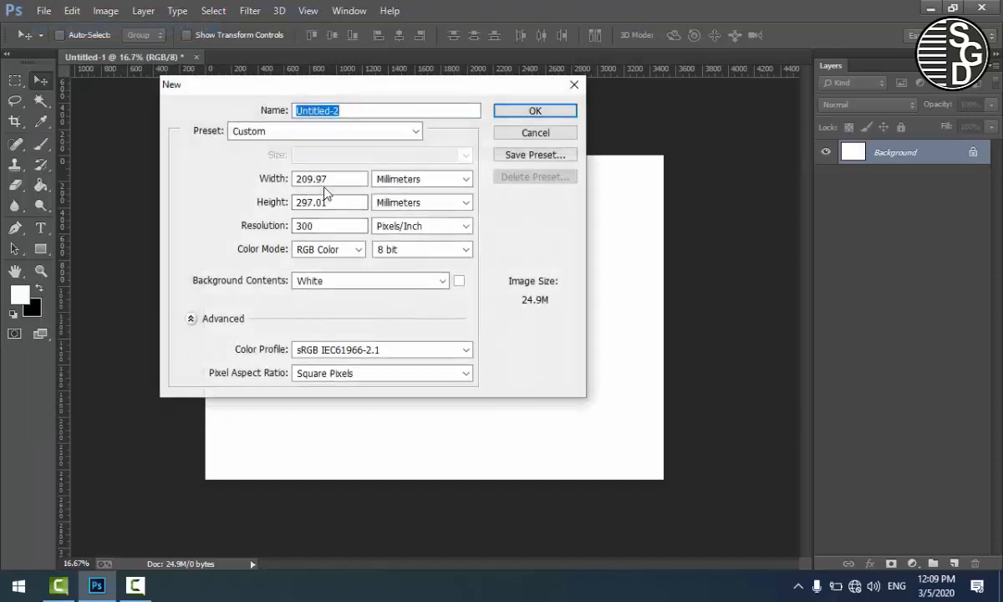
click(523, 134)
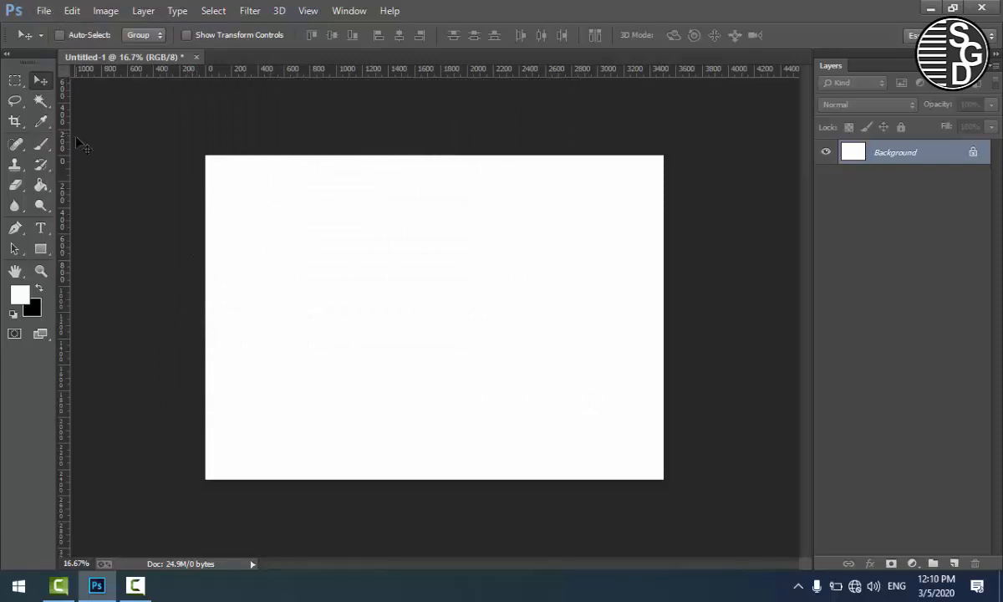
click(44, 12)
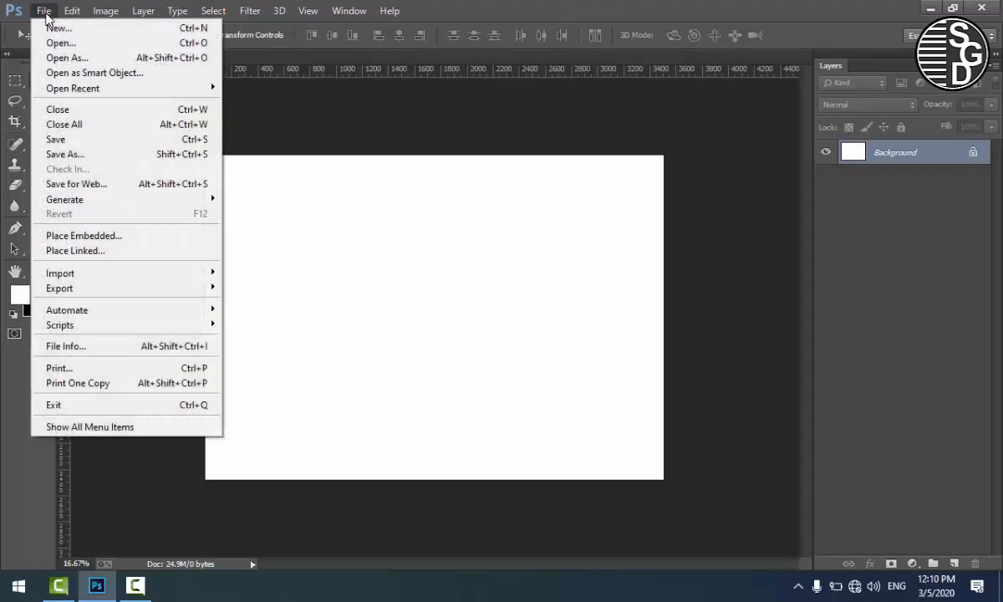
click(79, 44)
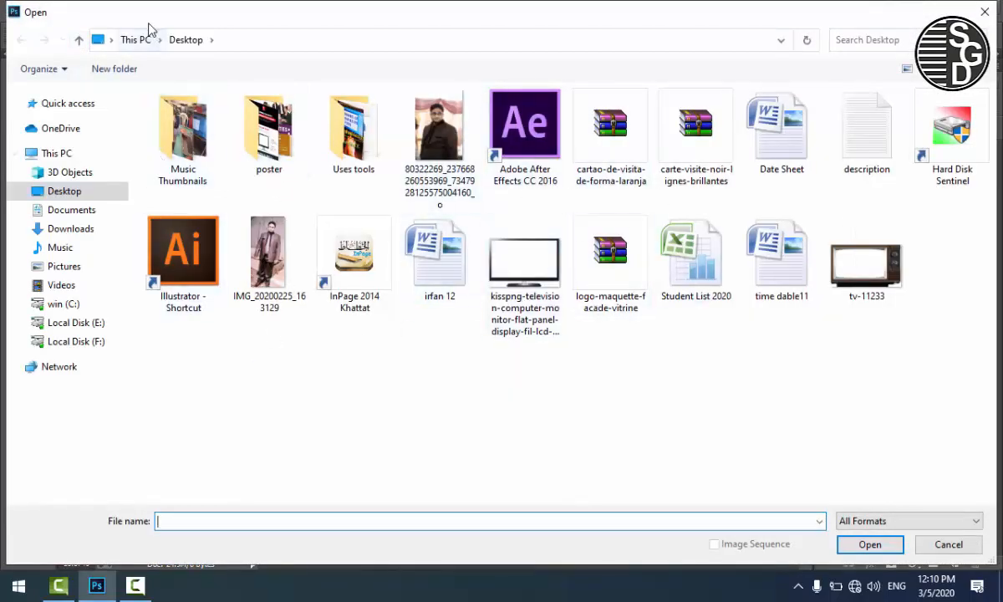
double_click(116, 10)
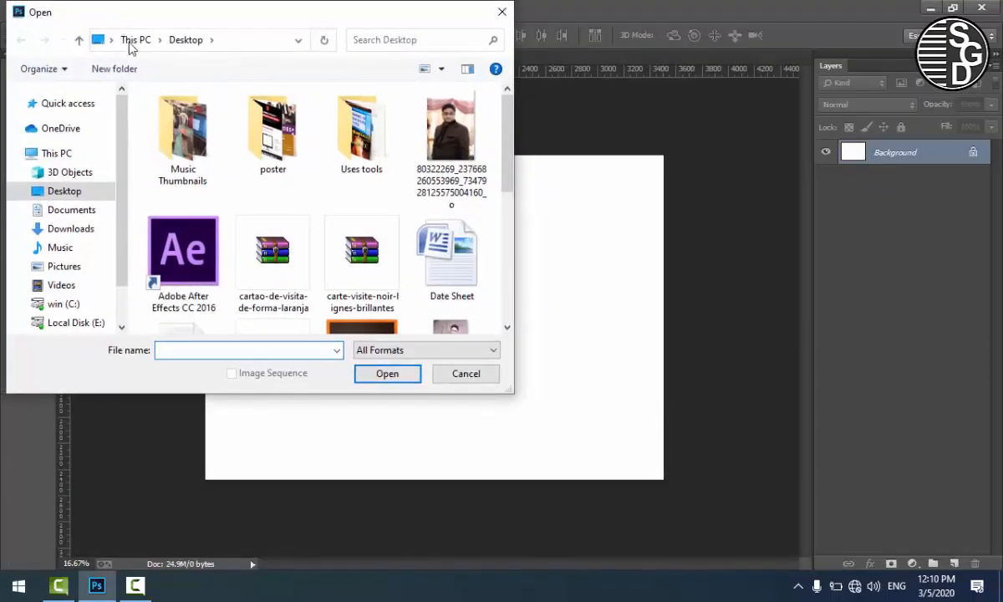
drag(123, 12, 298, 53)
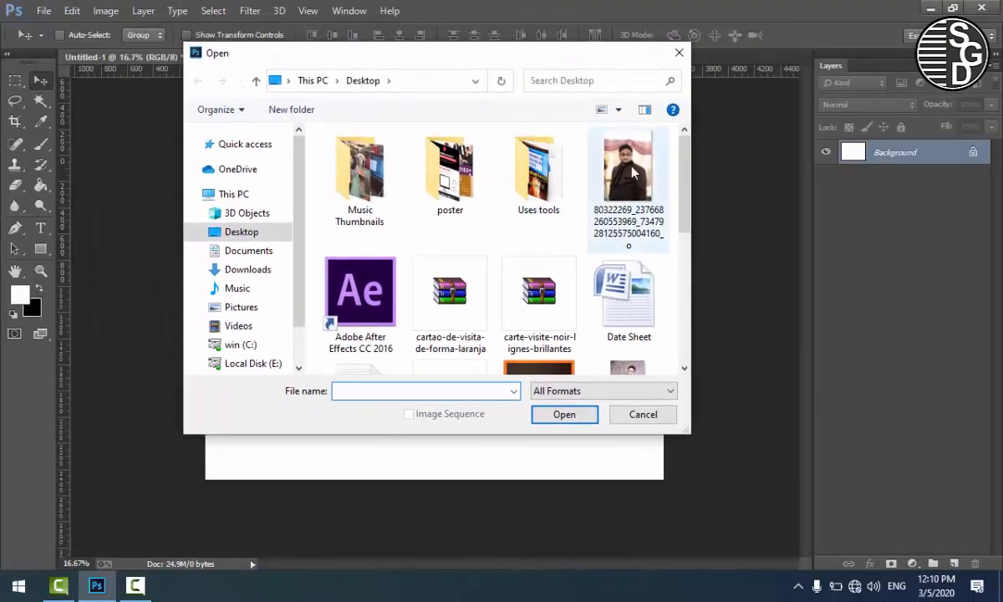
click(585, 174)
click(575, 414)
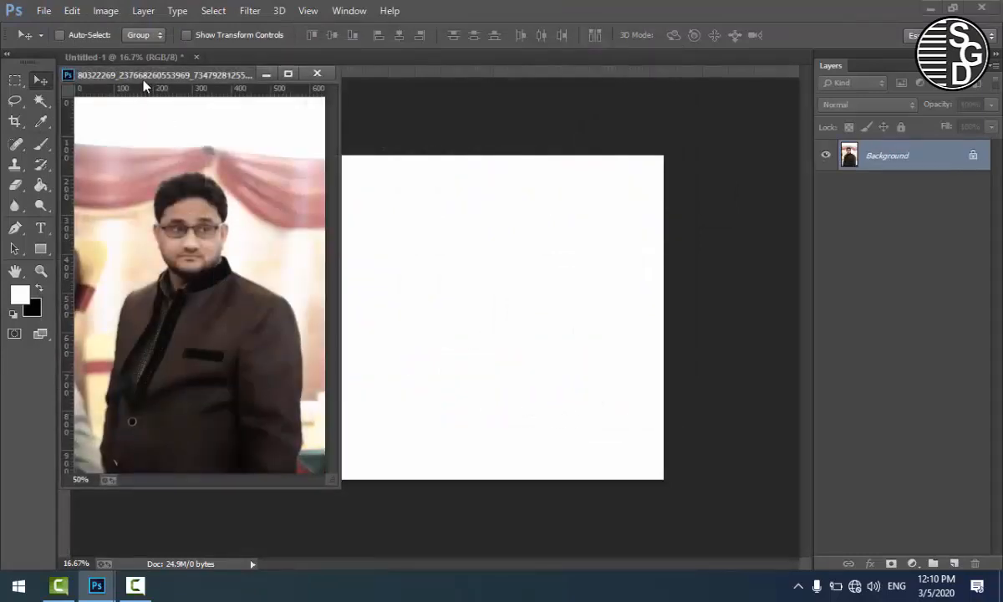
drag(134, 74, 447, 136)
drag(509, 139, 481, 121)
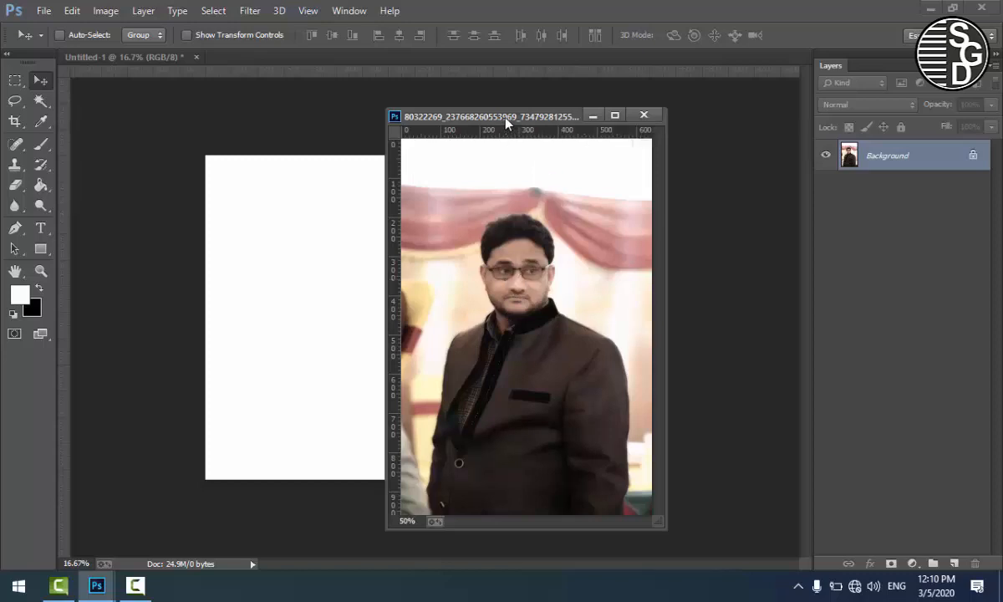
drag(507, 124, 479, 67)
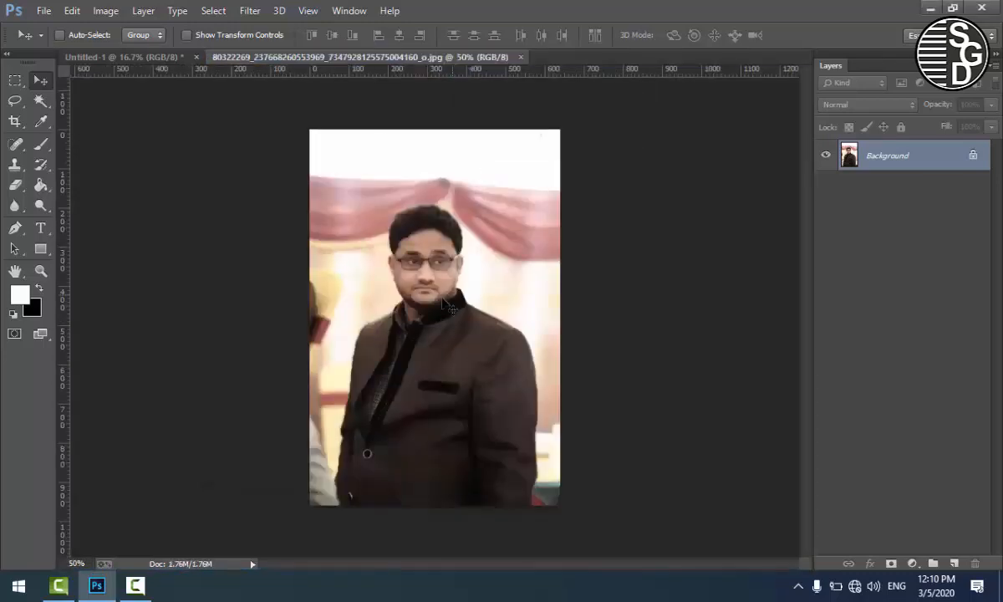
Step: Select the entire canvas of the opened portrait photo and copy it
click(159, 56)
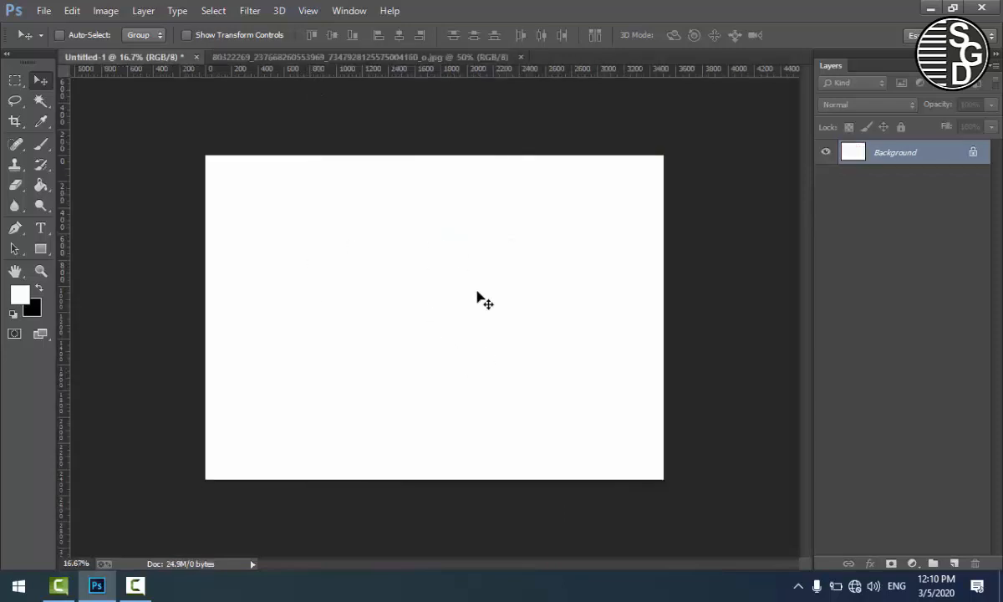
click(251, 56)
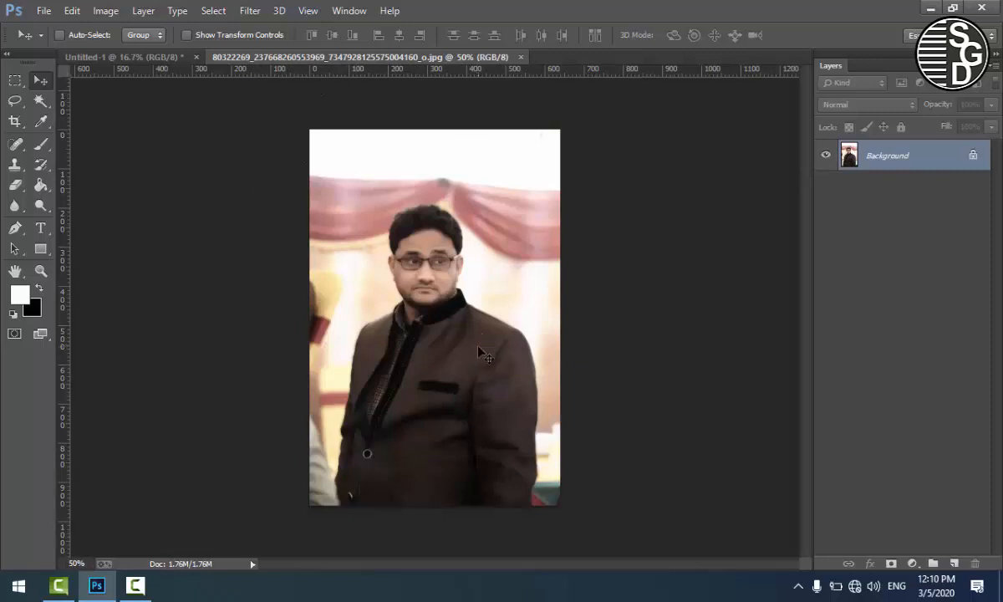
key(ctrl+a)
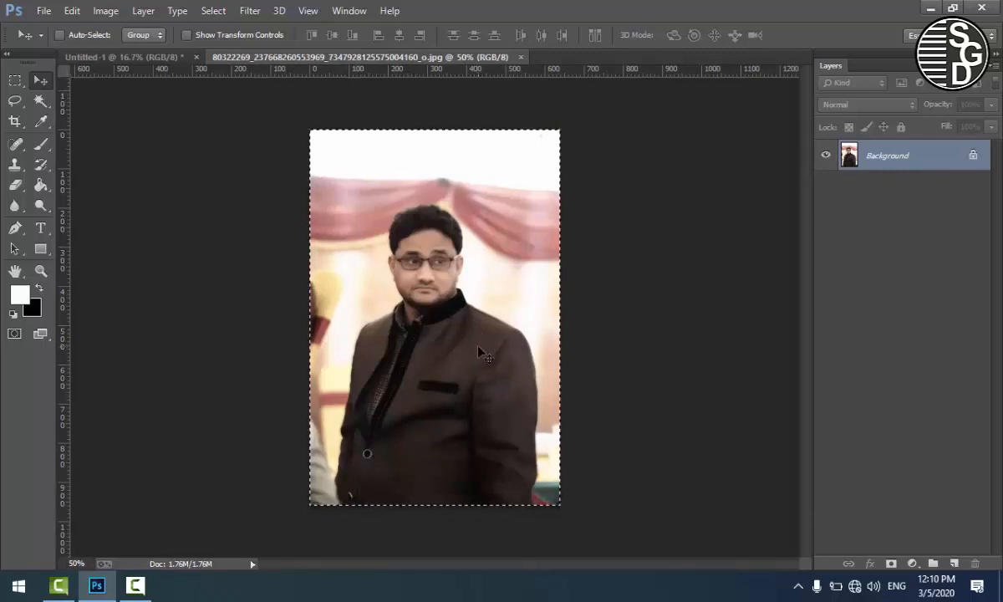
click(72, 11)
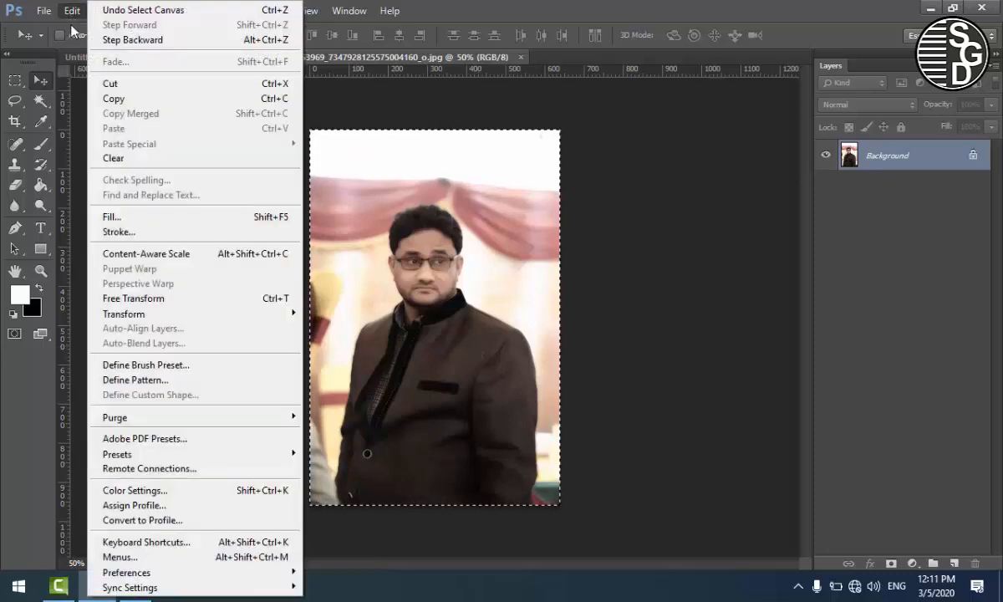
click(110, 100)
Step: Paste the copied photo into the blank Untitled-1 document, then delete the pasted layer
click(103, 57)
click(395, 304)
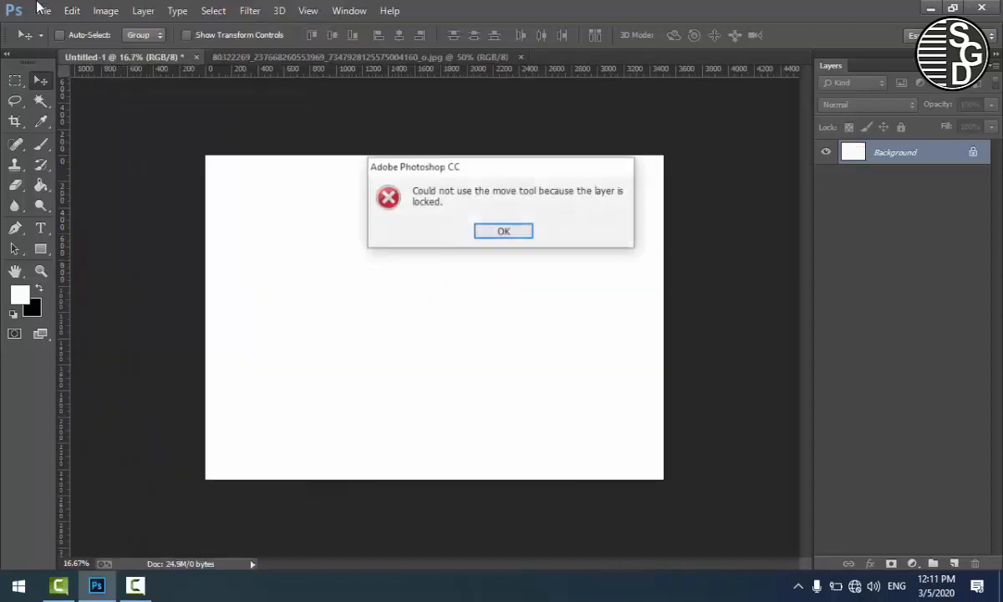
click(504, 231)
click(72, 10)
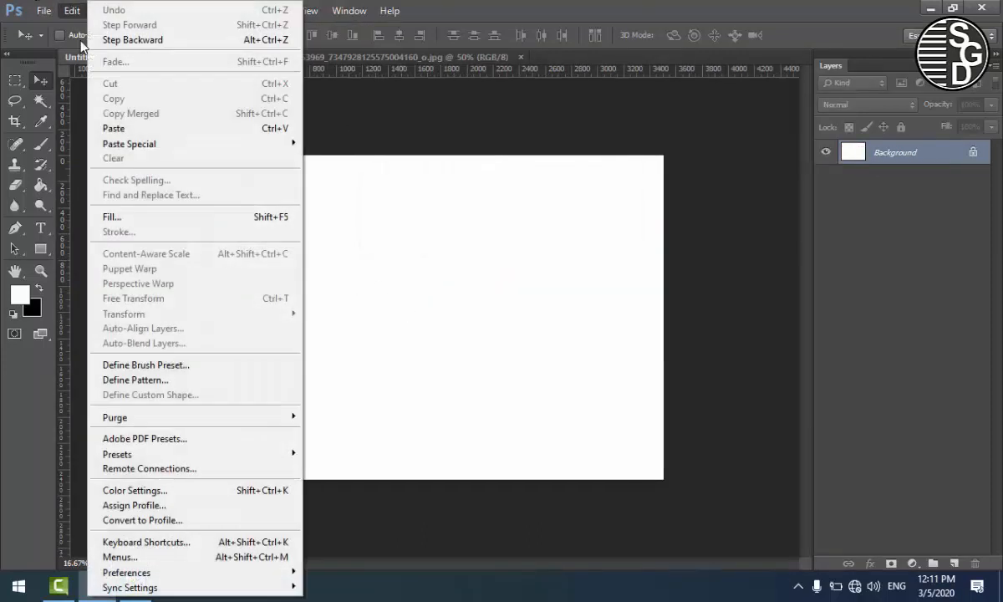
click(120, 134)
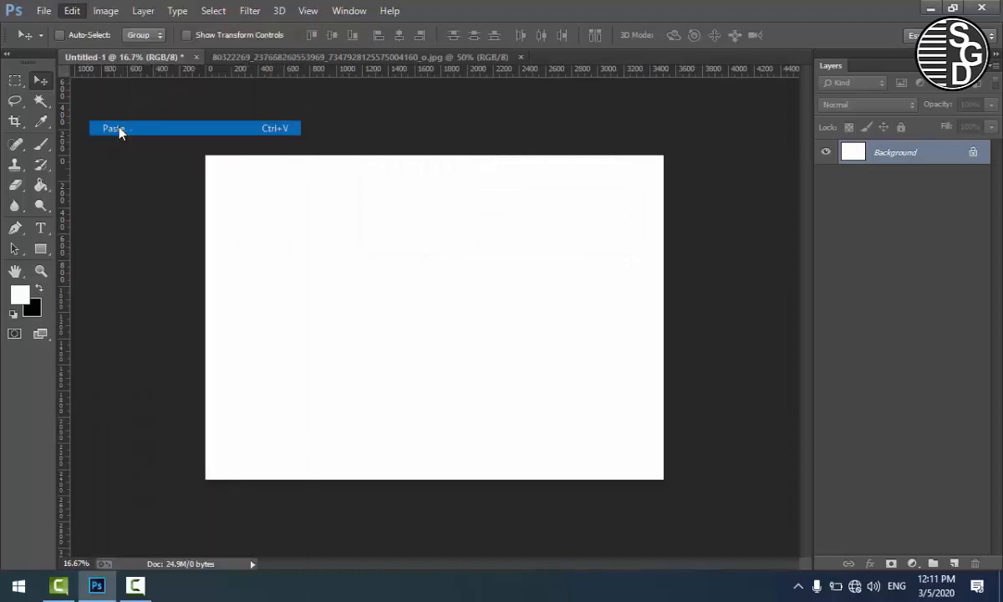
drag(428, 317, 418, 281)
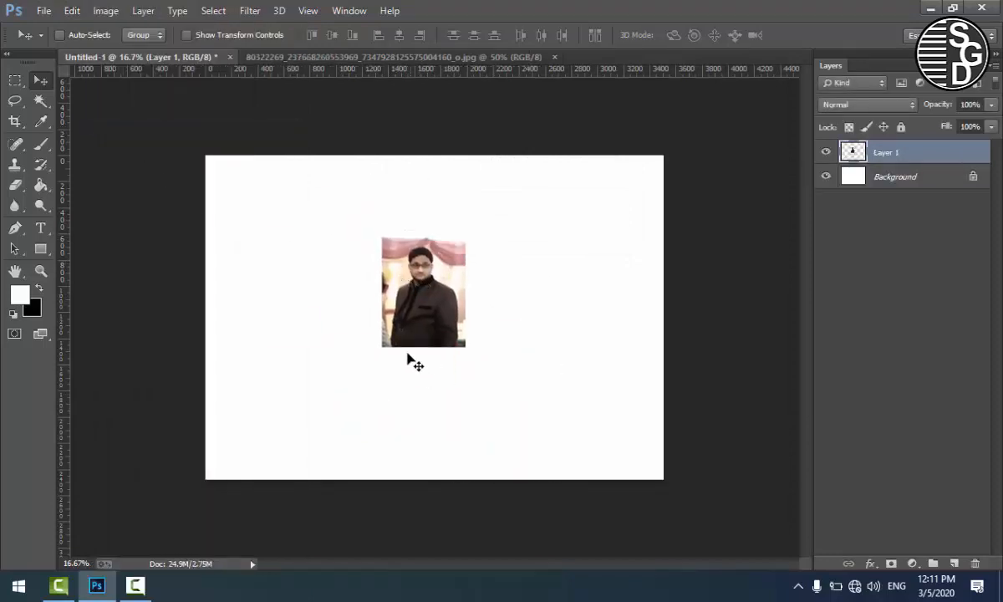
key(Delete)
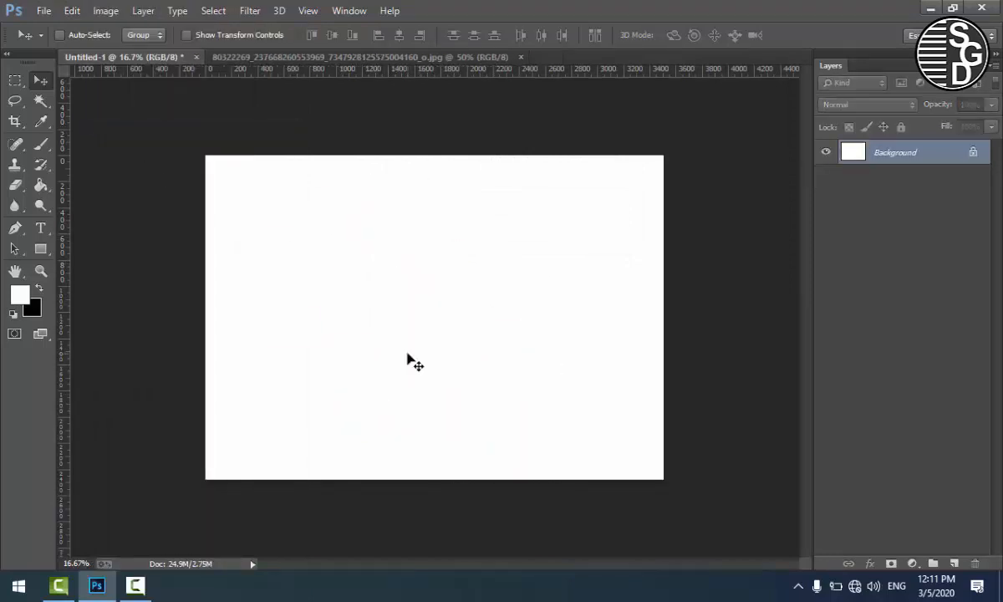
Step: Float the photo's window, bring the photo into Untitled-1 with the Move tool, and close the original photo
drag(294, 57, 712, 132)
drag(783, 334, 448, 314)
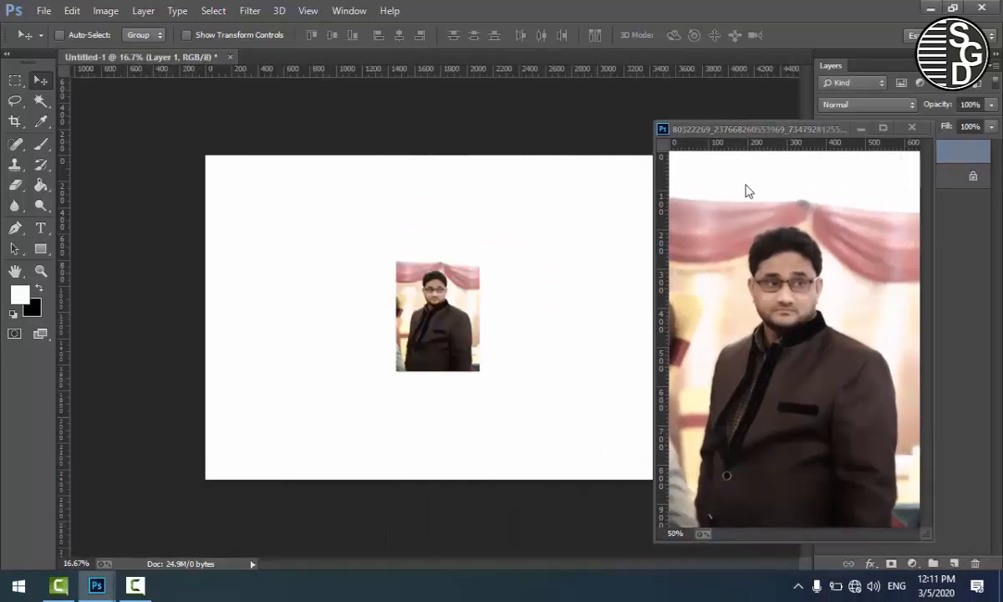
drag(740, 130, 585, 180)
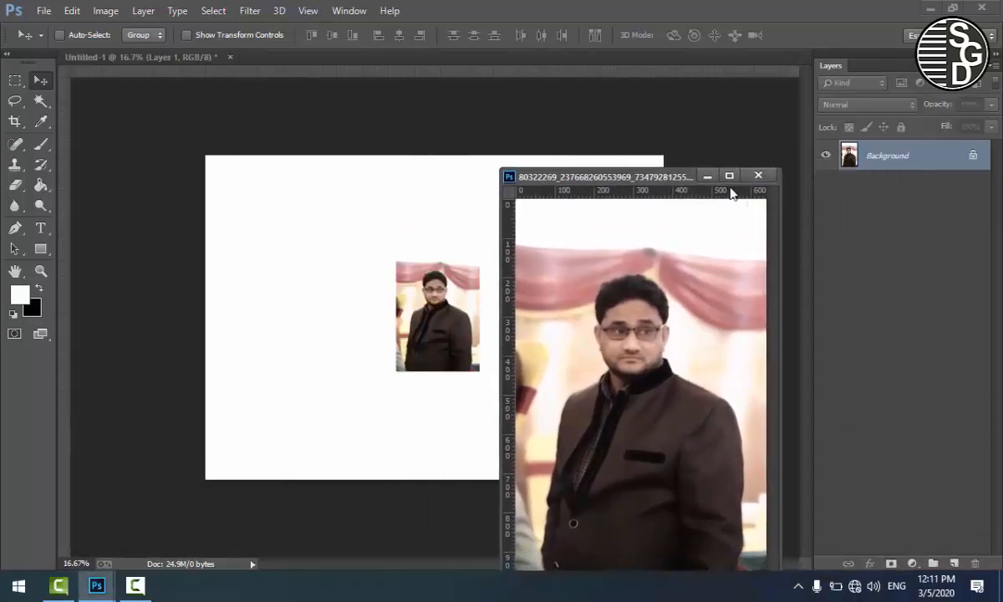
click(758, 177)
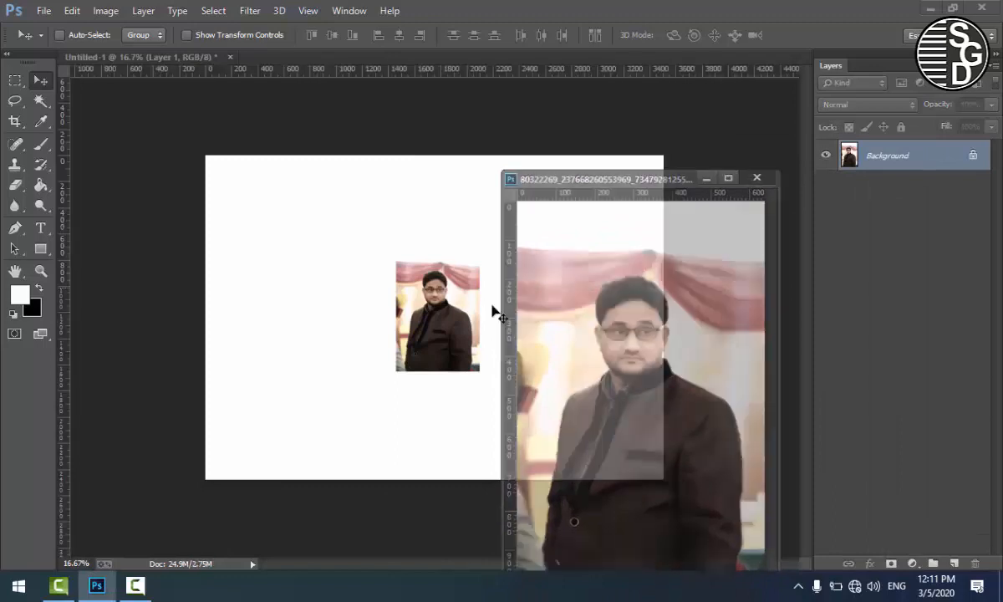
Step: Scale the portrait photo layer to about 673% and position it so the face fills the canvas of Untitled-1
drag(438, 309, 449, 269)
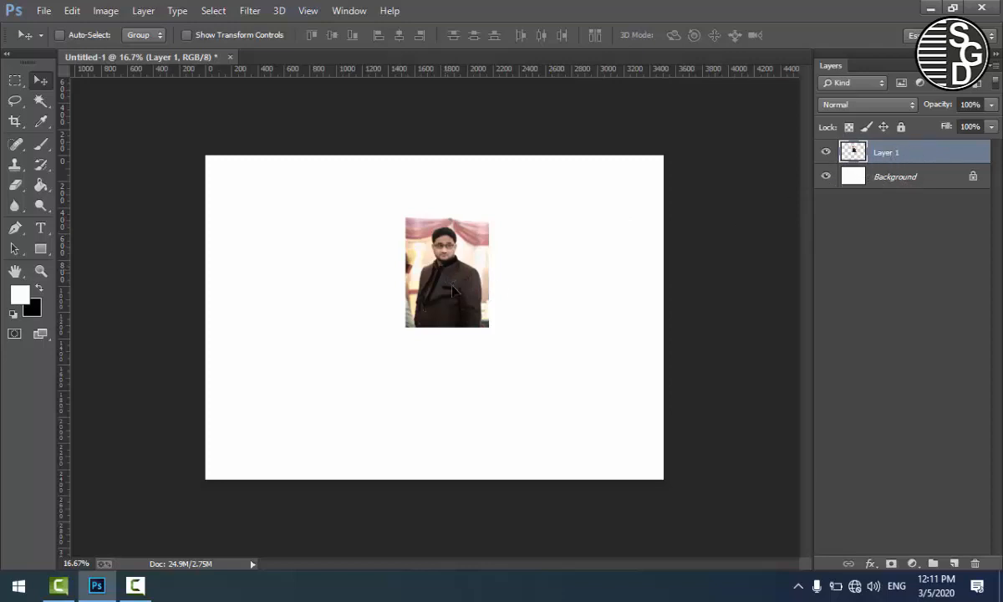
drag(446, 274, 450, 312)
key(ctrl+t)
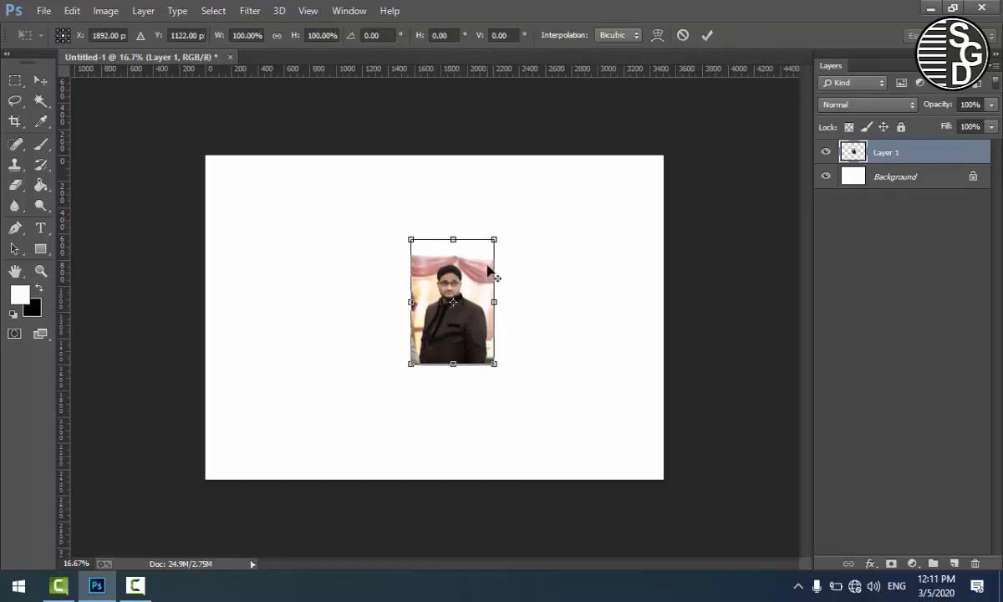
drag(494, 240, 883, 6)
drag(590, 336, 595, 450)
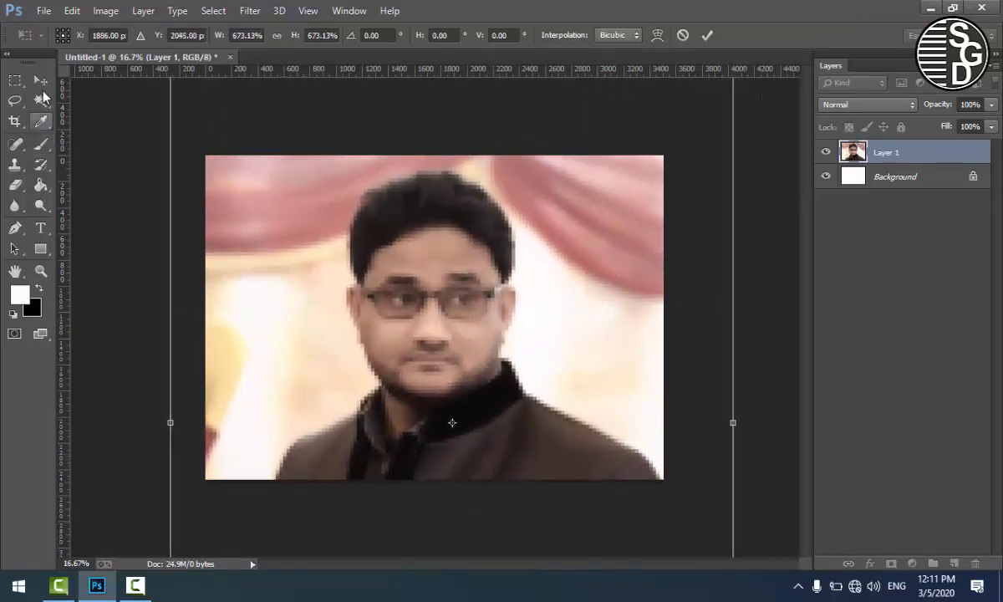
click(36, 84)
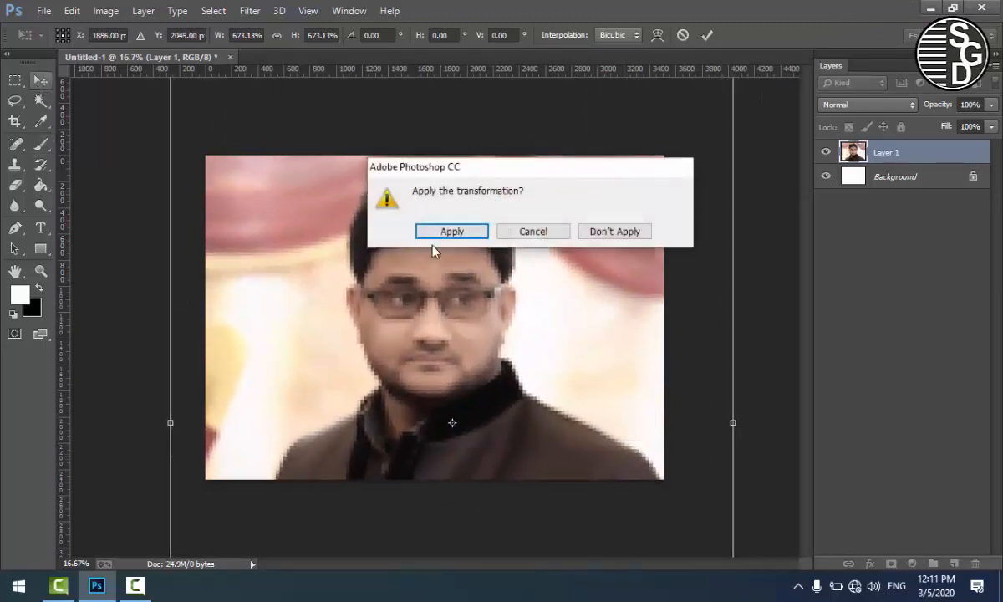
click(453, 231)
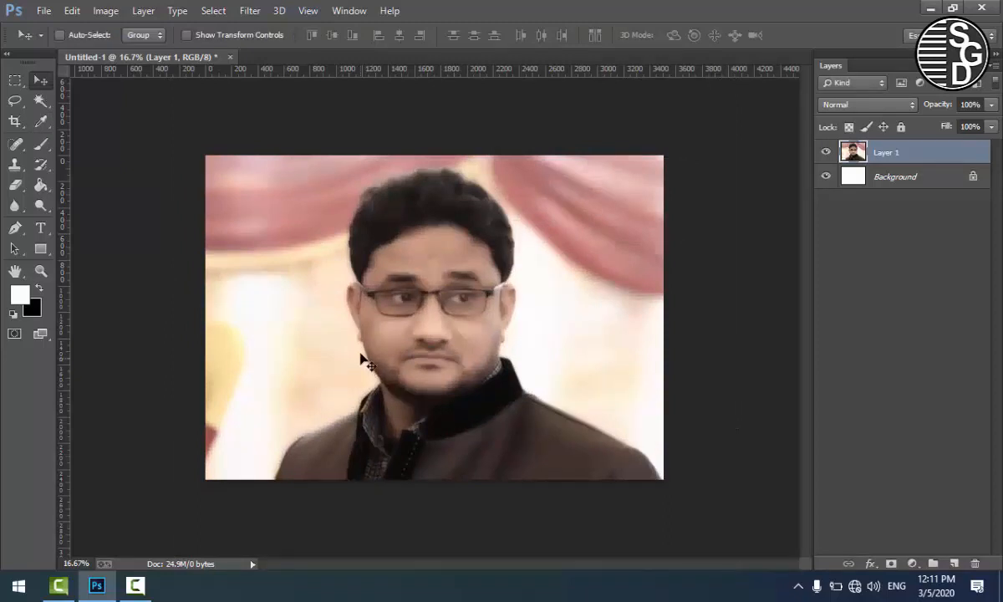
drag(362, 353, 361, 341)
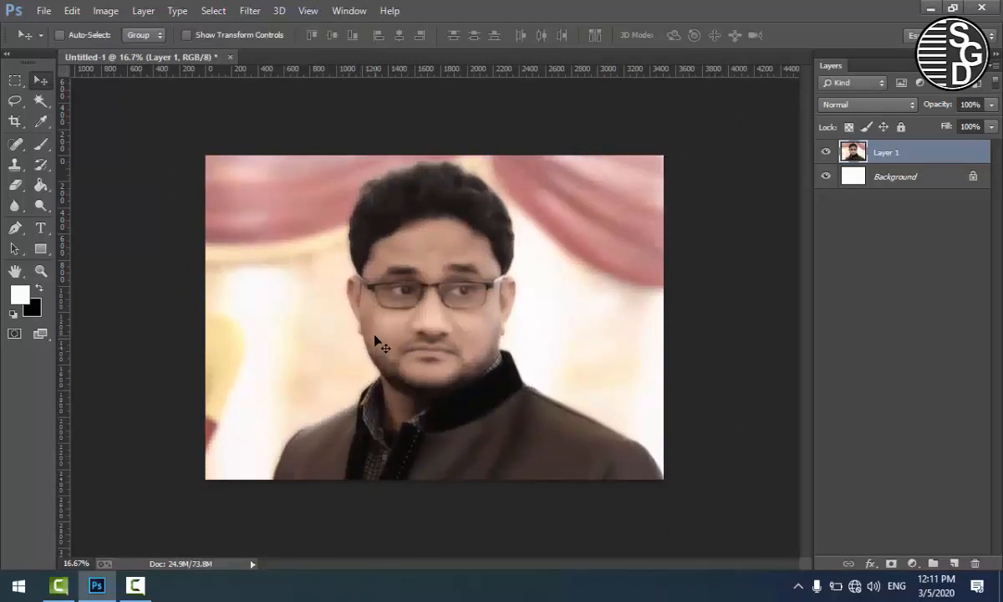
Step: Scale the portrait photo layer down to about 34% and place it on the right half of the canvas
key(ctrl+t)
key(ctrl+minus)
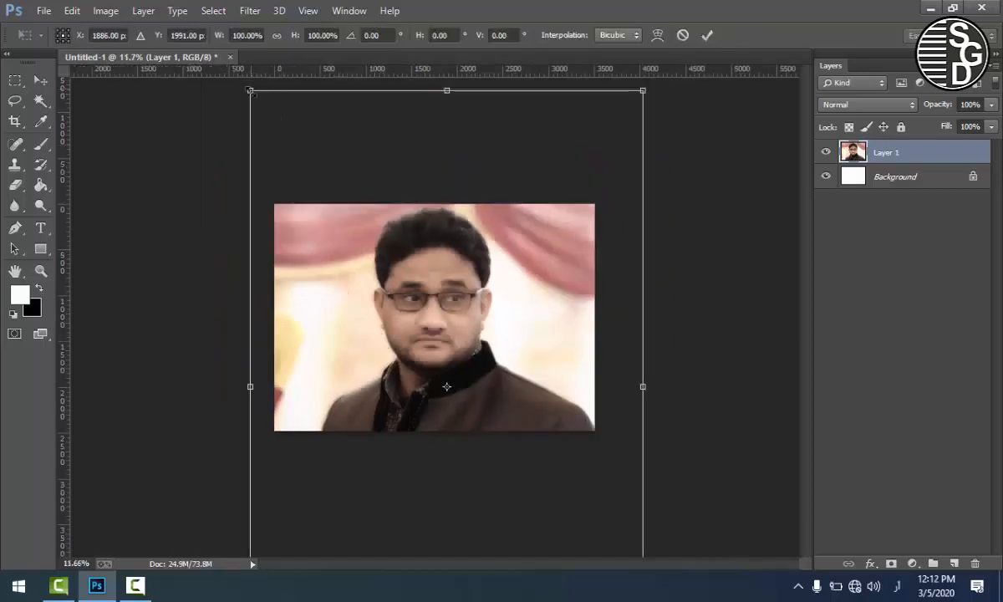
drag(251, 91, 380, 284)
drag(439, 312, 495, 245)
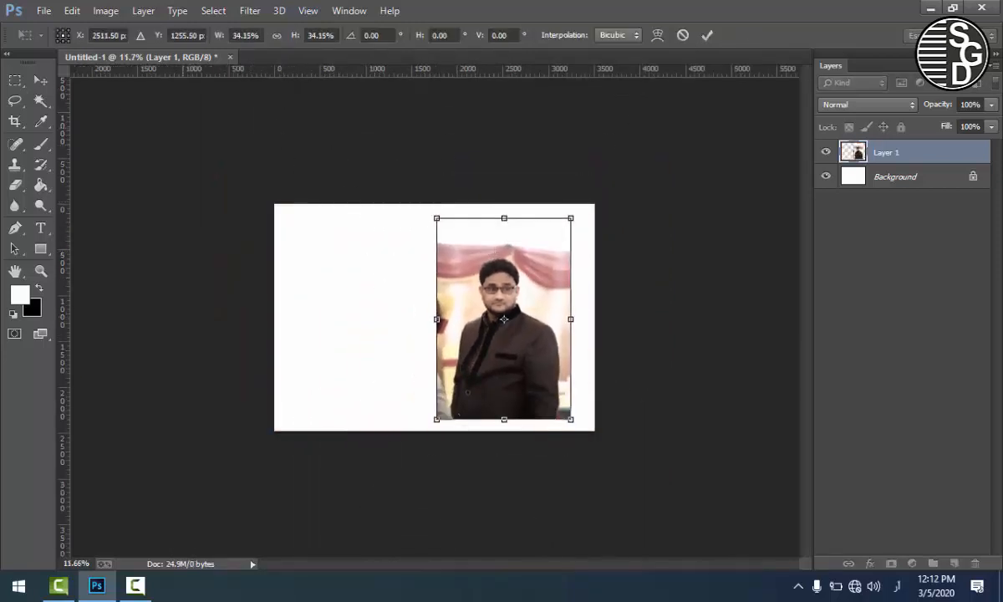
click(40, 79)
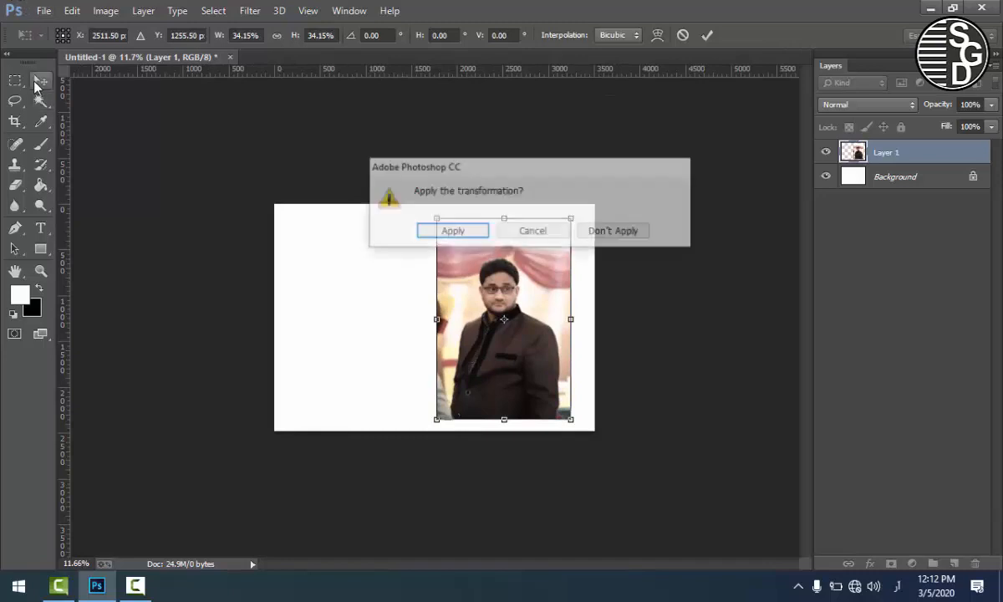
click(451, 232)
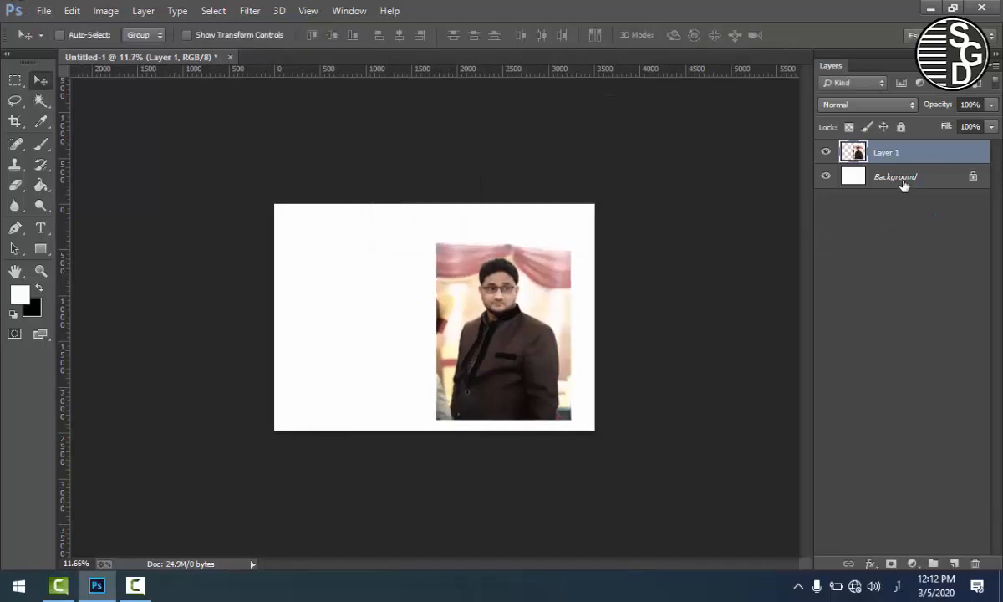
Step: Select the Background layer and fill it with the black background colour
click(885, 178)
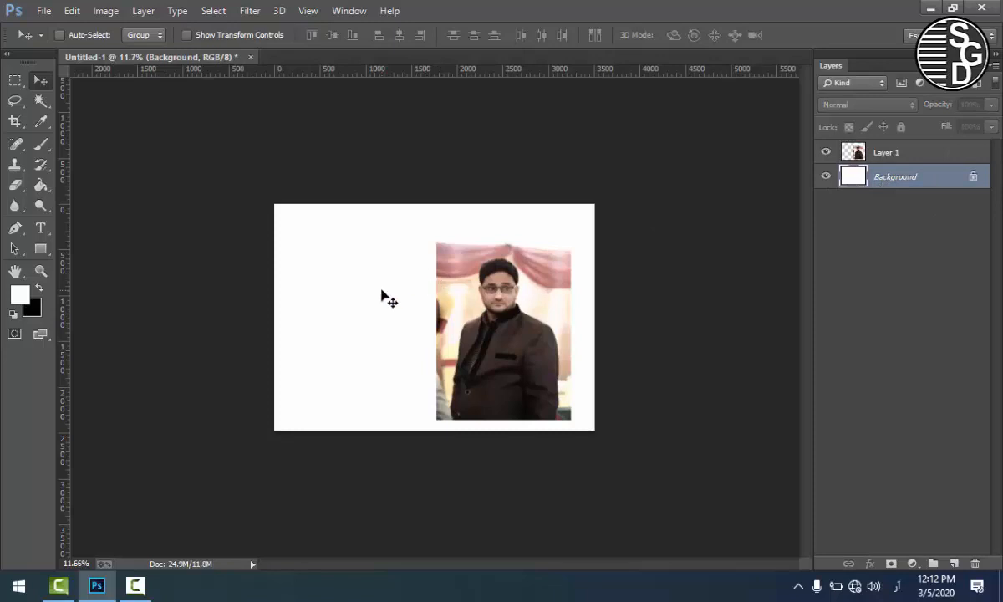
key(ctrl+alt+BackSpace)
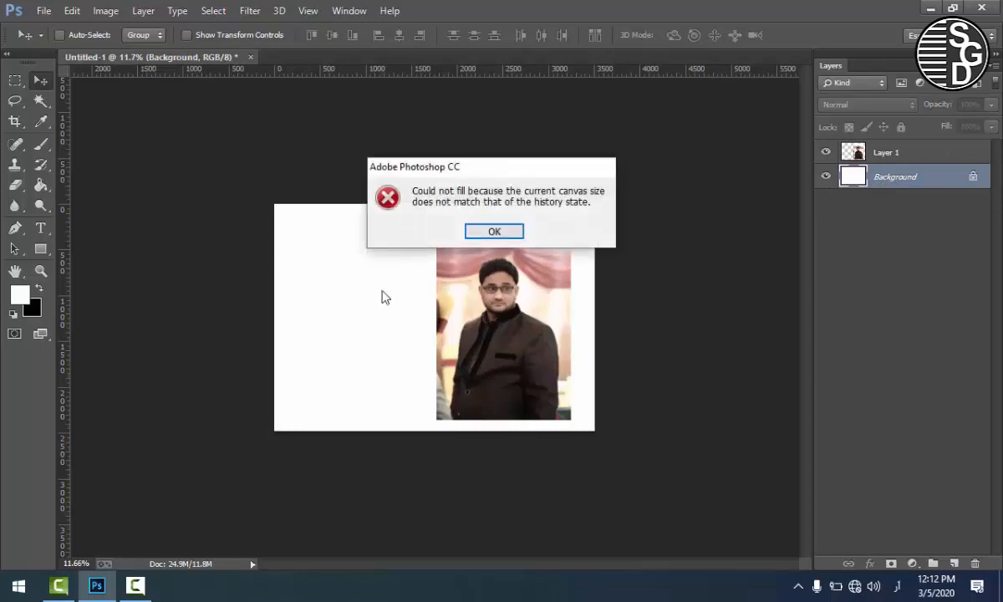
click(489, 230)
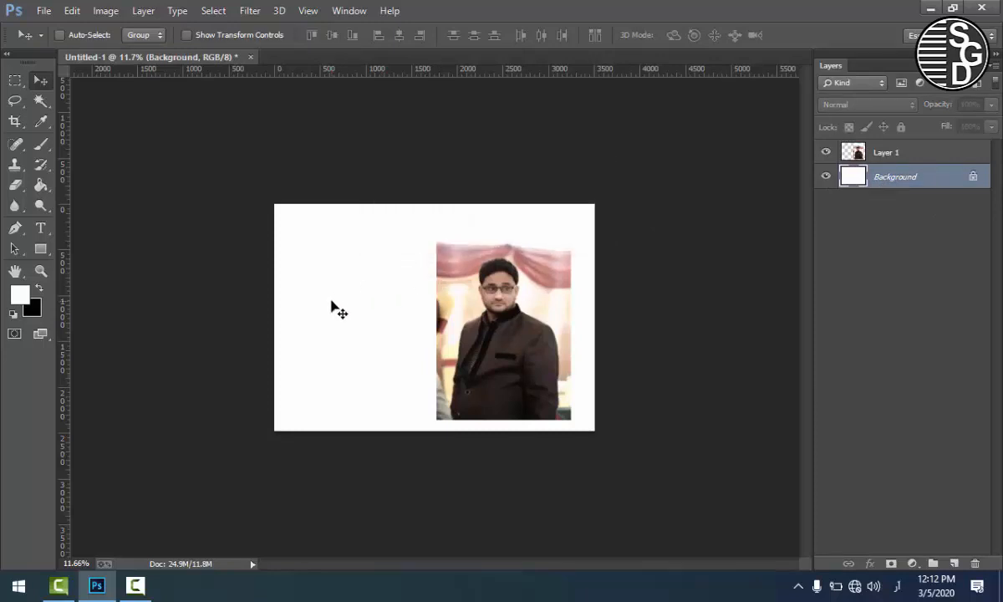
key(ctrl+BackSpace)
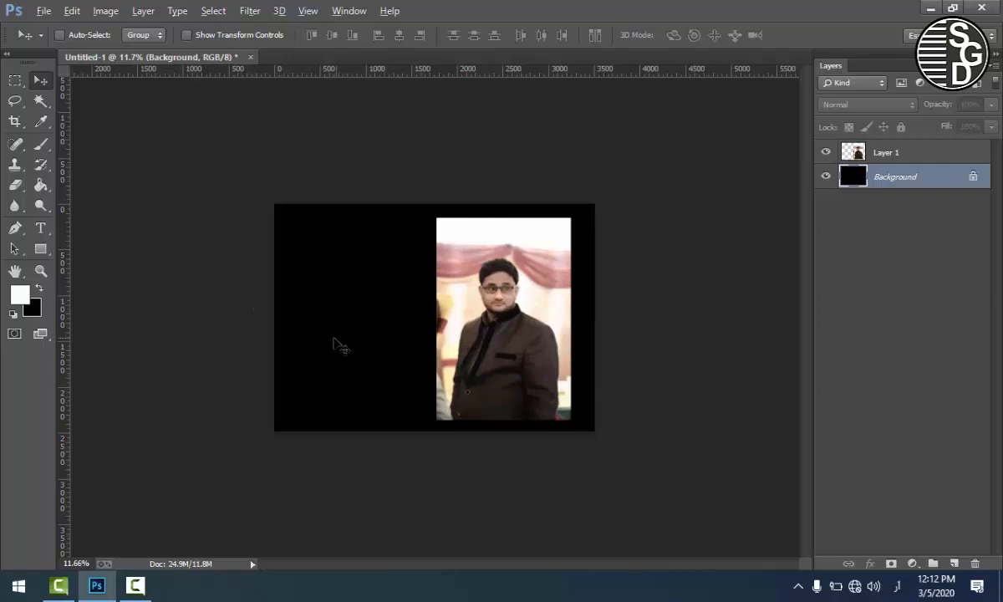
scroll(332, 340, up, 1)
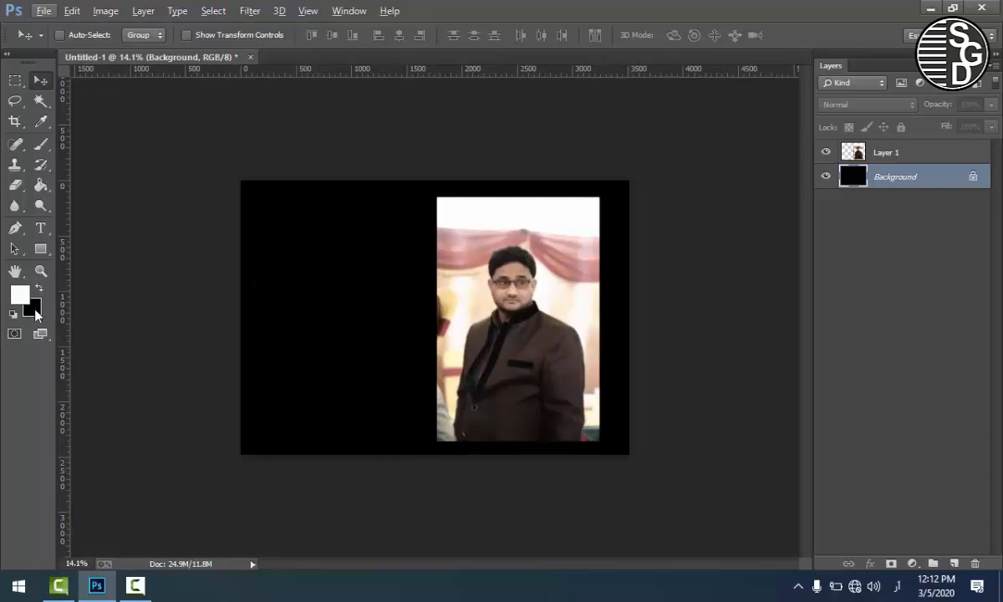
click(16, 288)
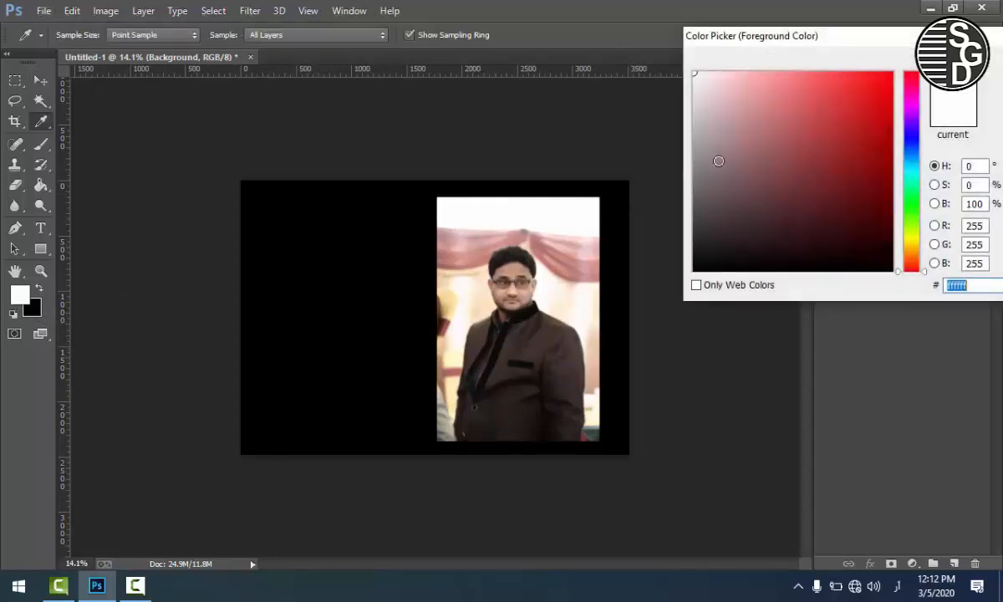
drag(822, 36, 418, 36)
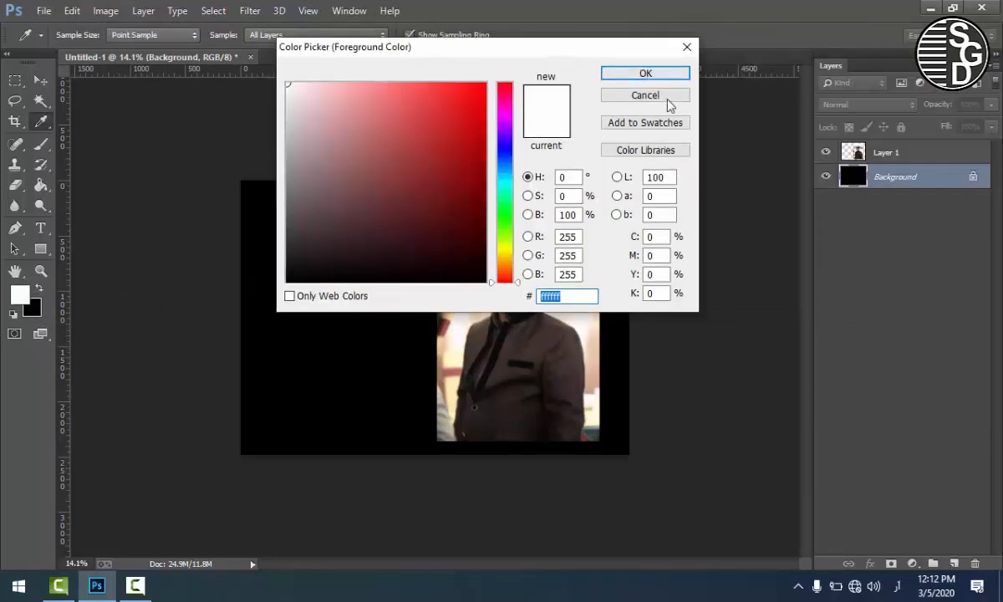
click(667, 101)
Step: Set the foreground colour to a dark teal and return to the Move tool
click(27, 299)
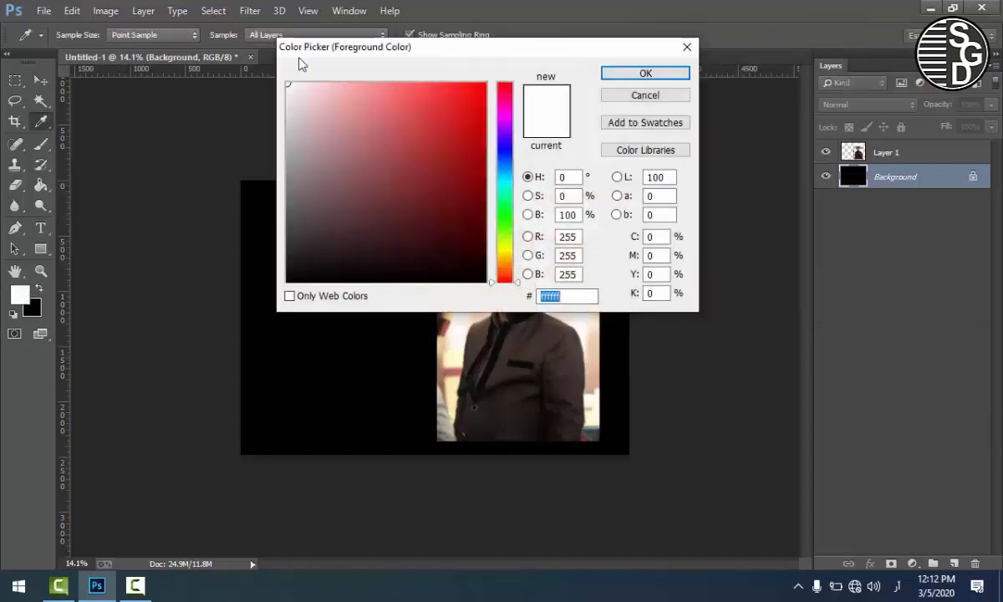
drag(301, 64, 408, 80)
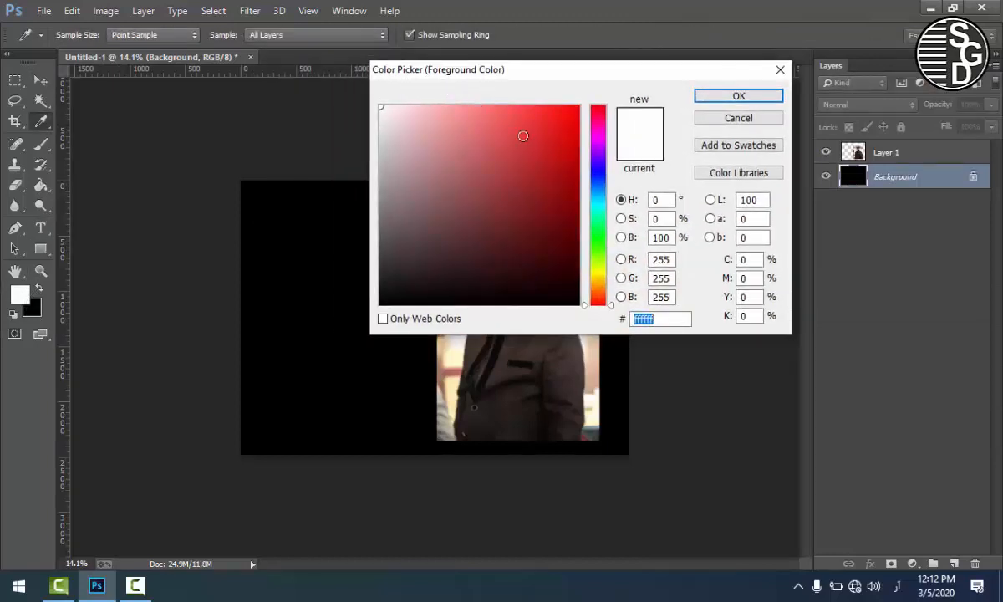
mouse_move(557, 167)
mouse_down()
mouse_move(544, 155)
mouse_move(525, 158)
mouse_move(549, 156)
mouse_move(549, 133)
mouse_move(547, 157)
mouse_move(569, 174)
mouse_up()
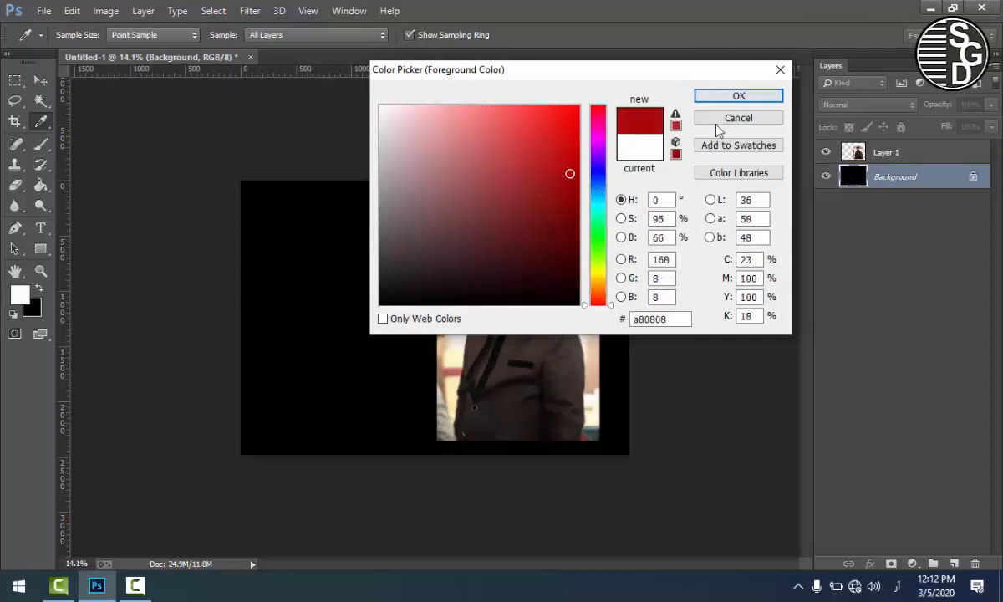
click(598, 202)
click(549, 230)
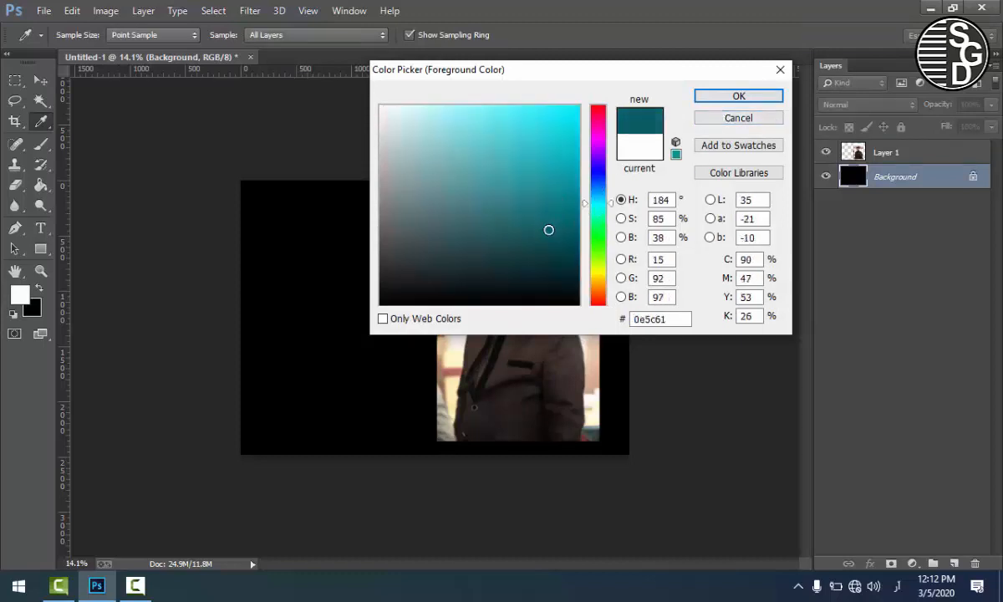
drag(548, 230, 538, 235)
click(718, 99)
key(v)
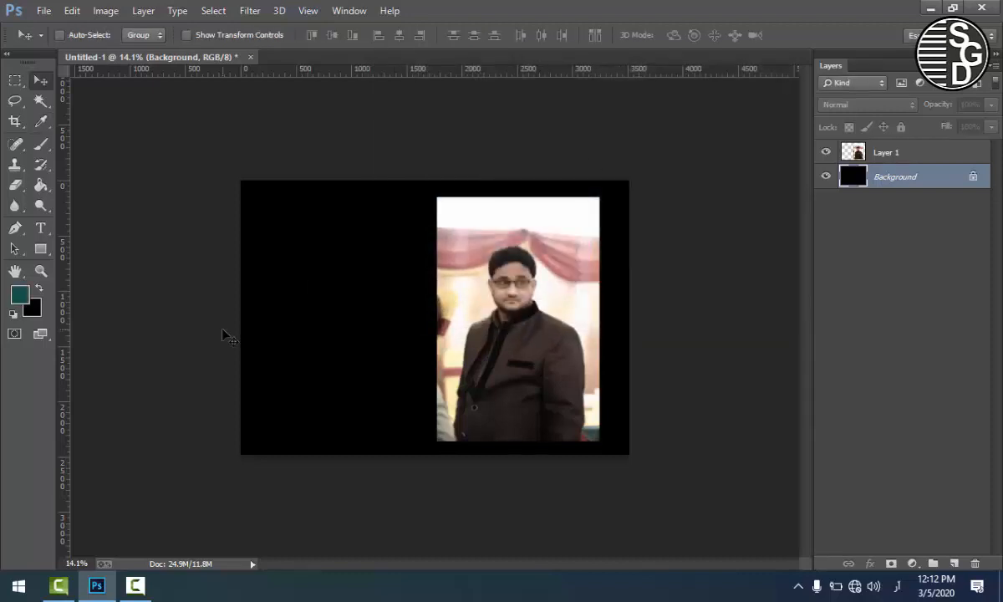
Step: Swap the foreground and background colours and fill the Background layer with the dark teal
key(ctrl+alt+BackSpace)
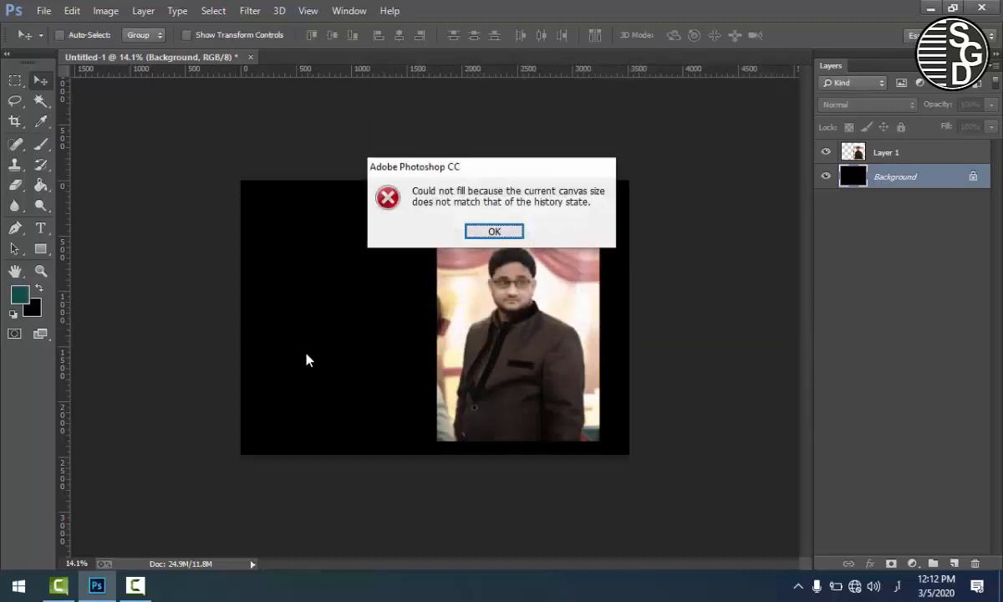
click(494, 230)
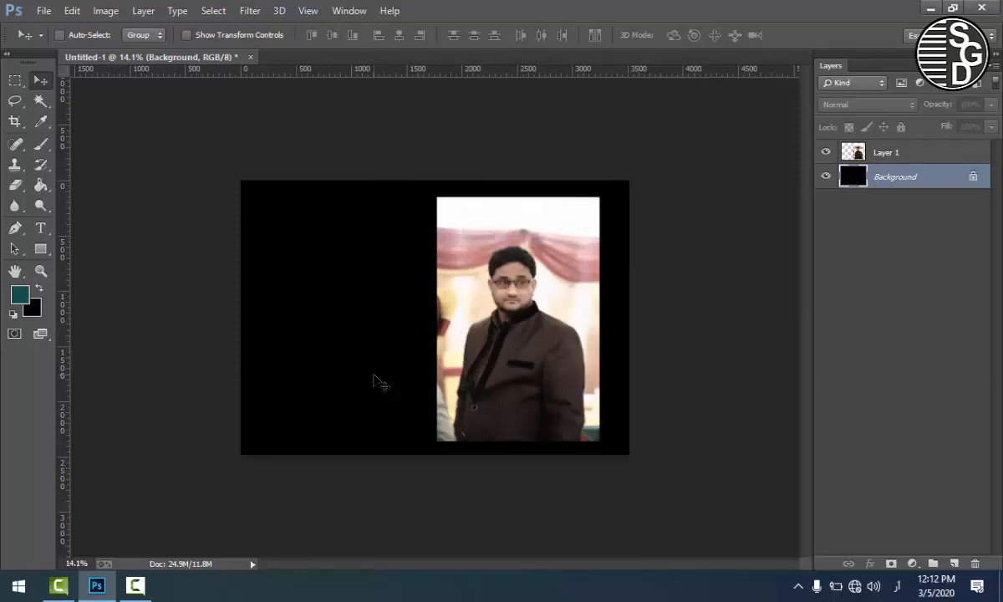
key(ctrl+alt+BackSpace)
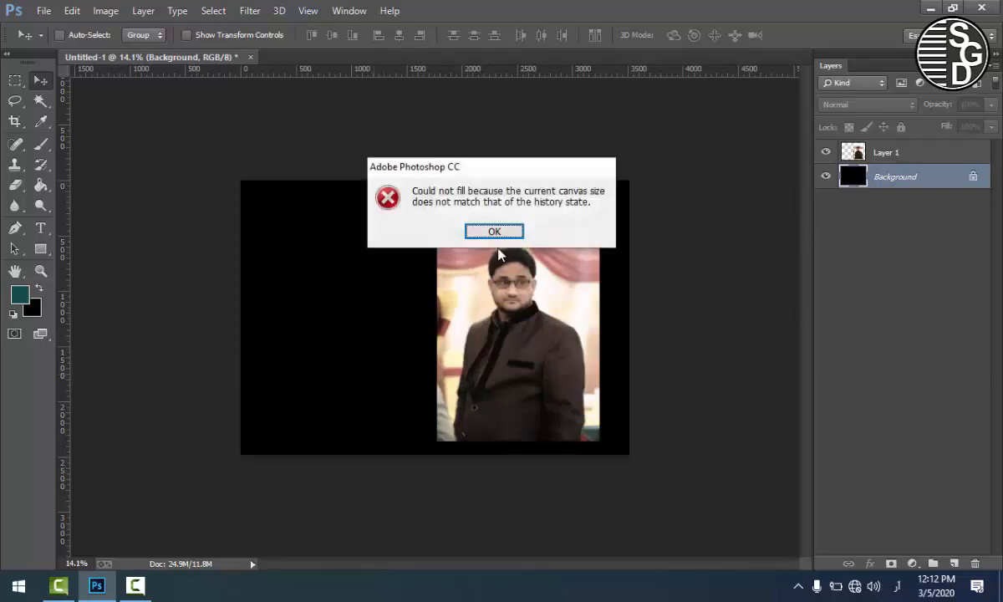
click(468, 233)
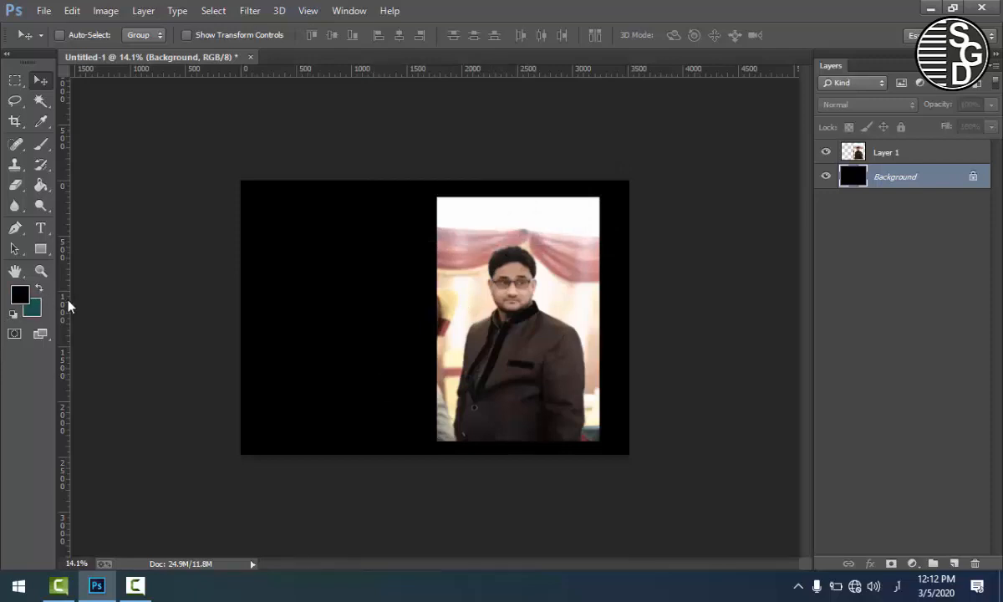
key(ctrl+BackSpace)
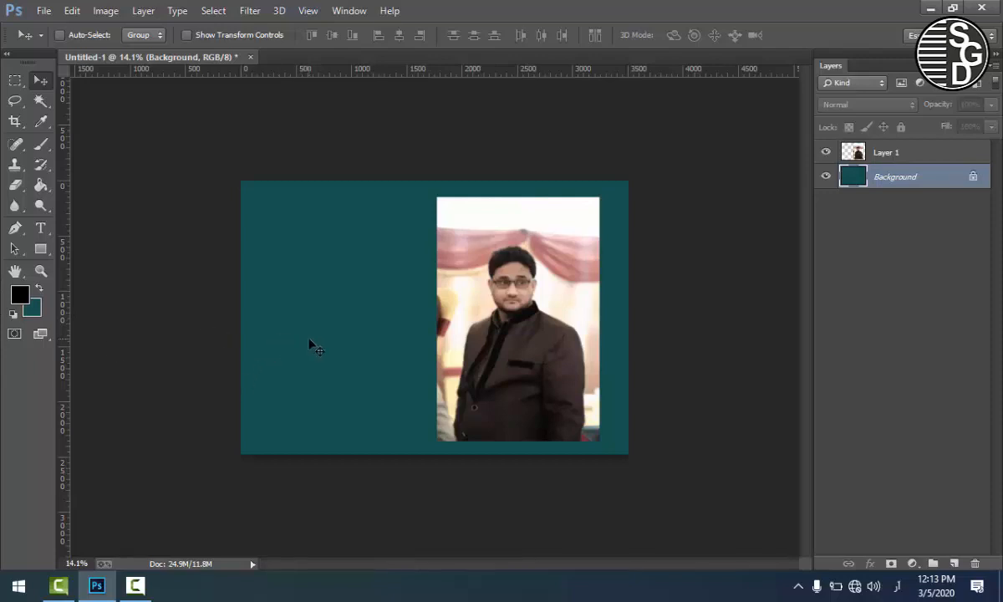
Step: Delete the portrait photo's layer, Layer 1, from Untitled-1
drag(532, 369, 470, 286)
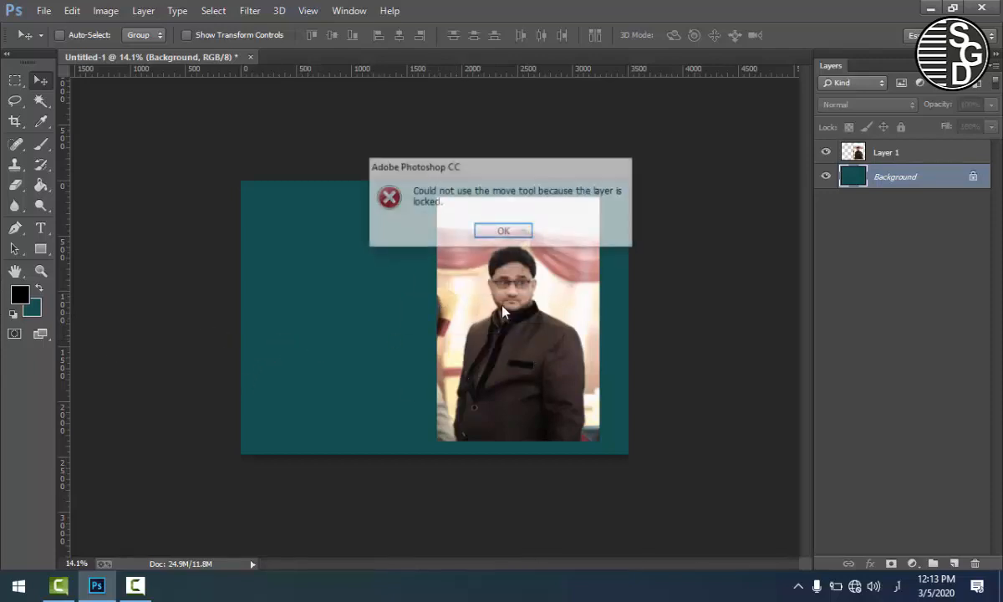
click(498, 231)
click(932, 151)
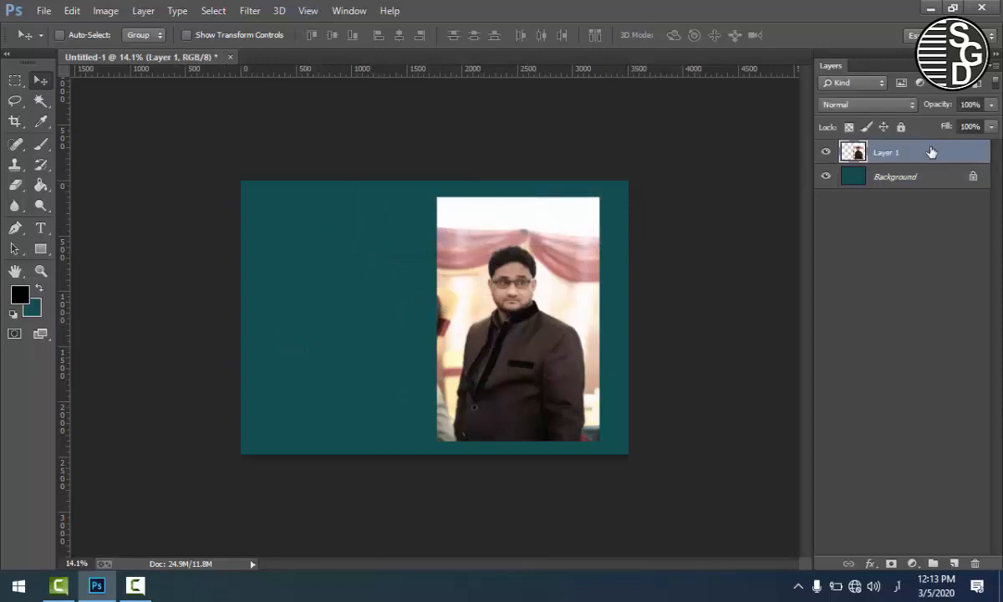
double_click(891, 170)
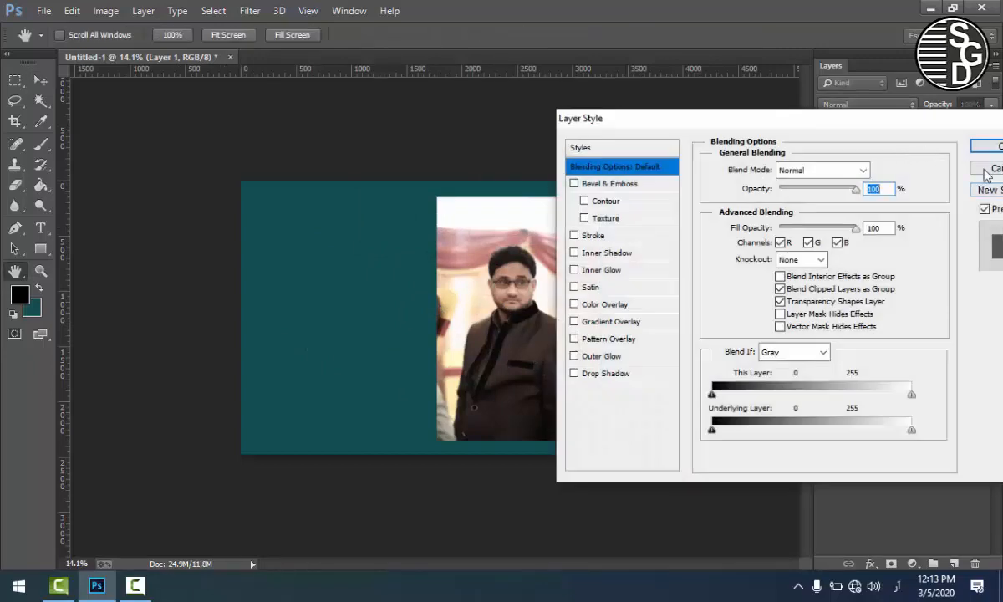
key(Escape)
drag(886, 153, 975, 564)
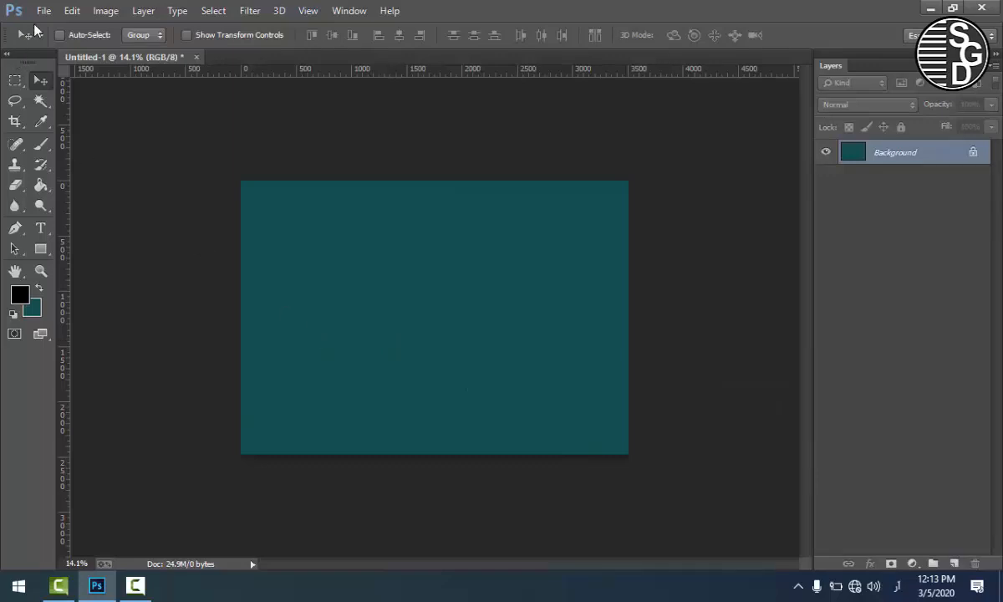
click(44, 10)
click(54, 45)
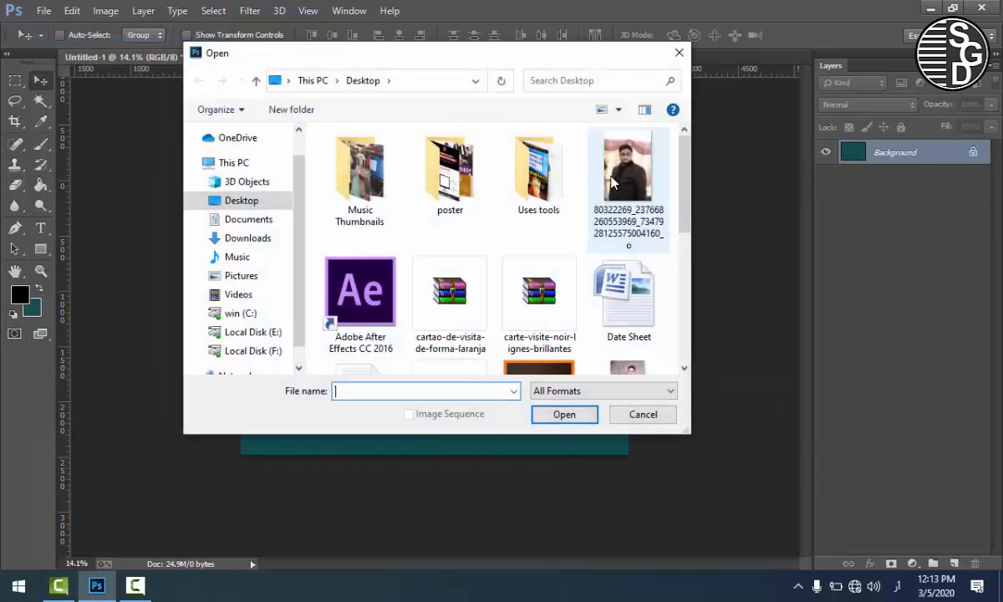
double_click(623, 179)
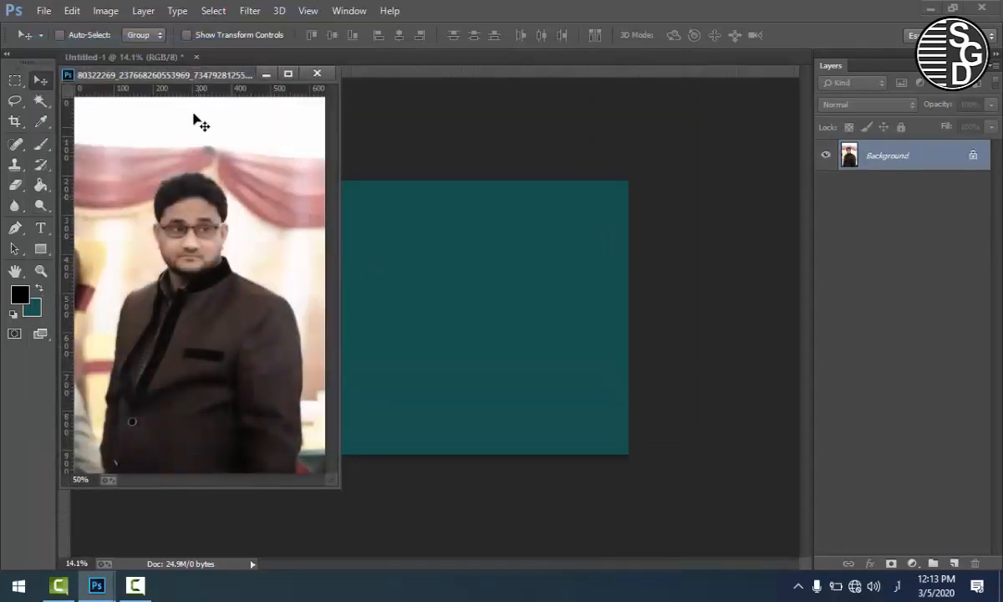
drag(198, 81, 257, 67)
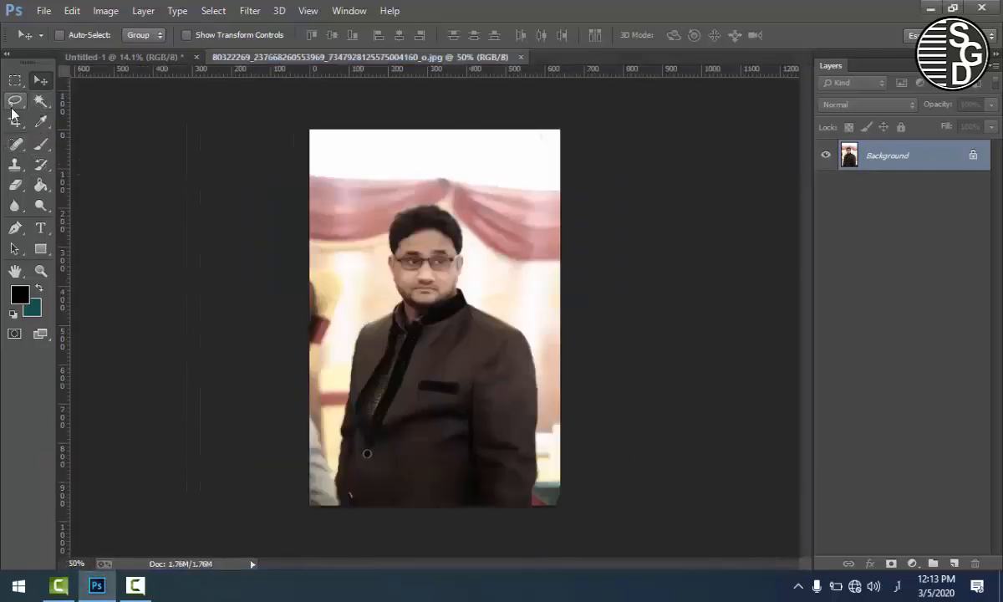
Step: With the Polygonal Lasso, start outlining the man from the photo's bottom edge up the left sleeve, shoulder and collar to his ear
click(14, 103)
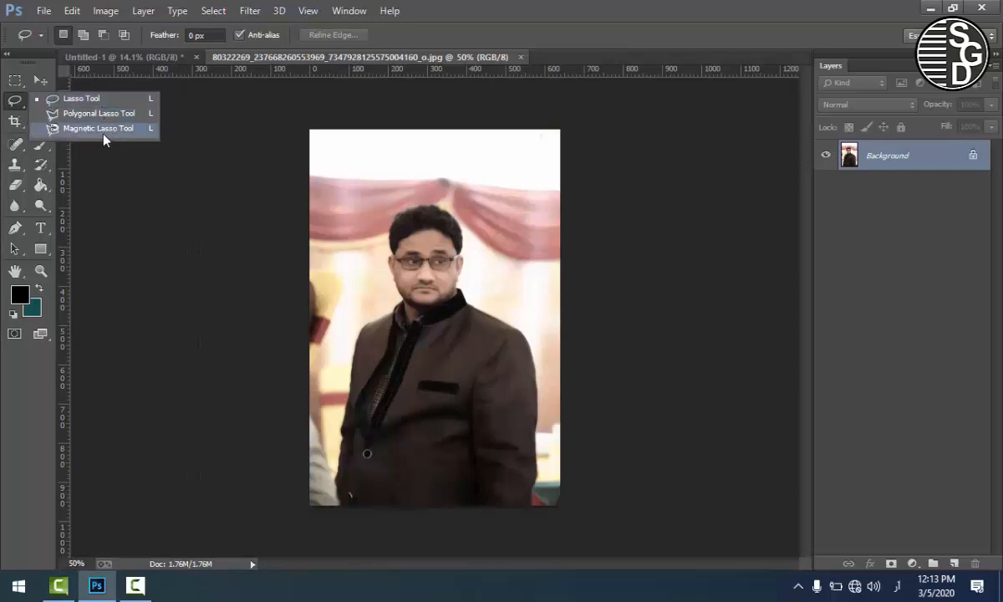
click(15, 101)
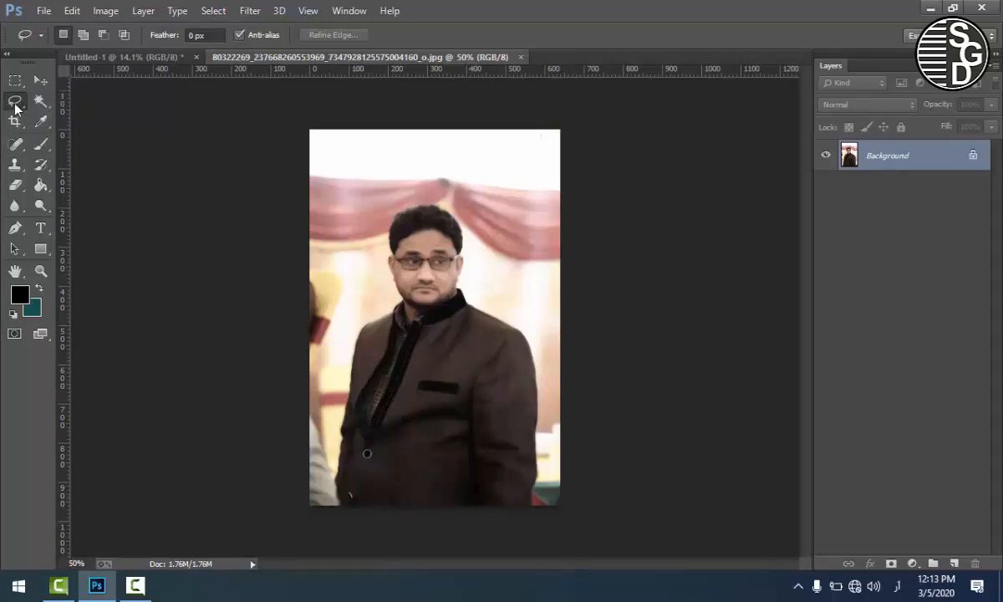
click(15, 105)
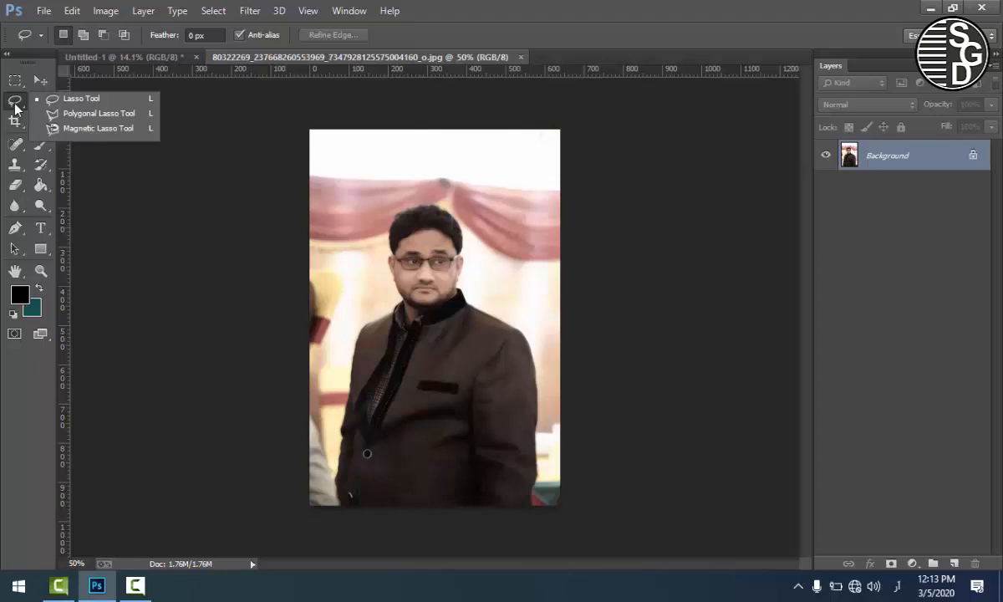
click(105, 114)
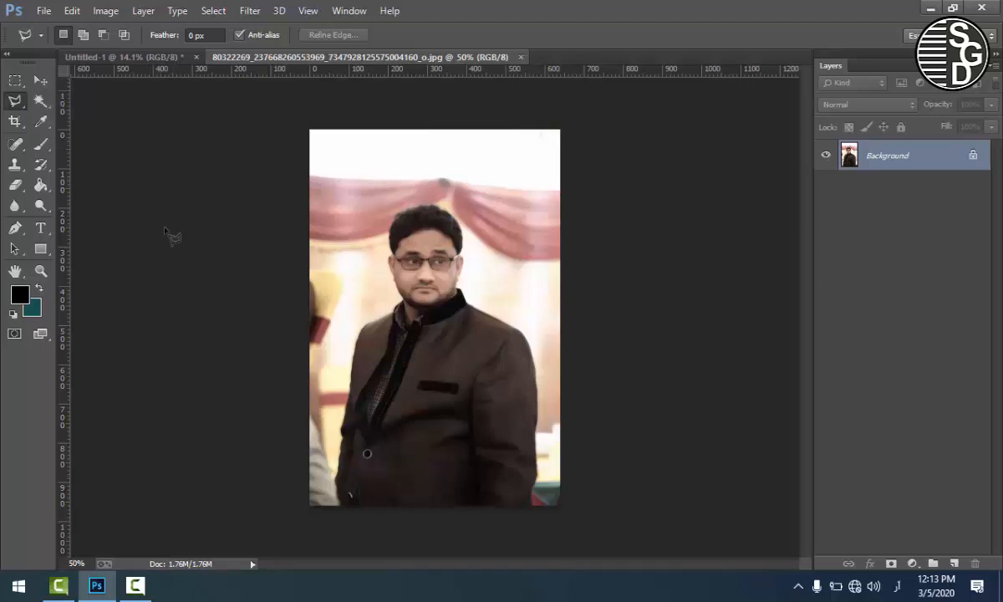
click(341, 506)
click(342, 431)
click(373, 328)
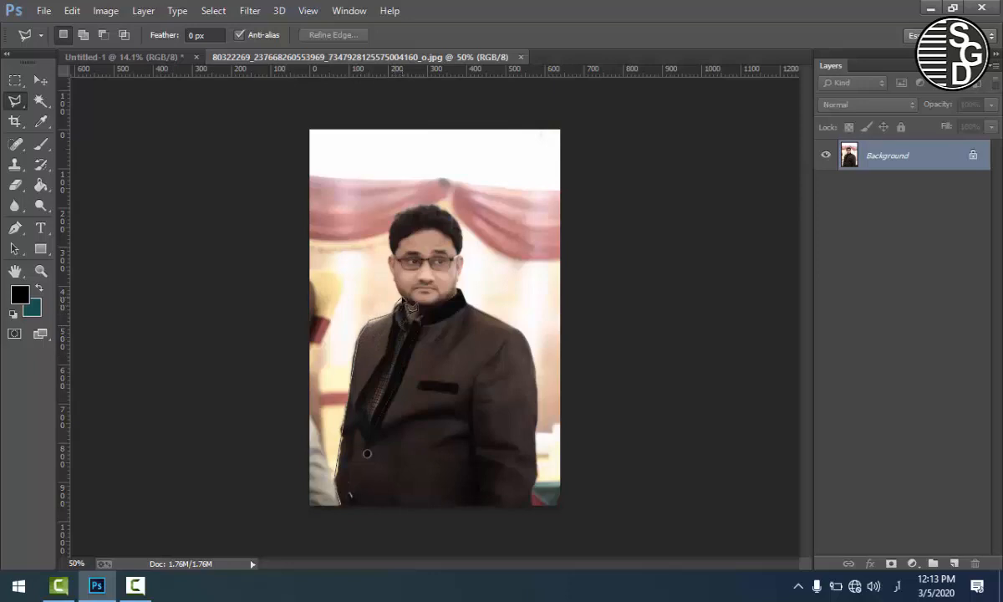
click(402, 298)
click(387, 255)
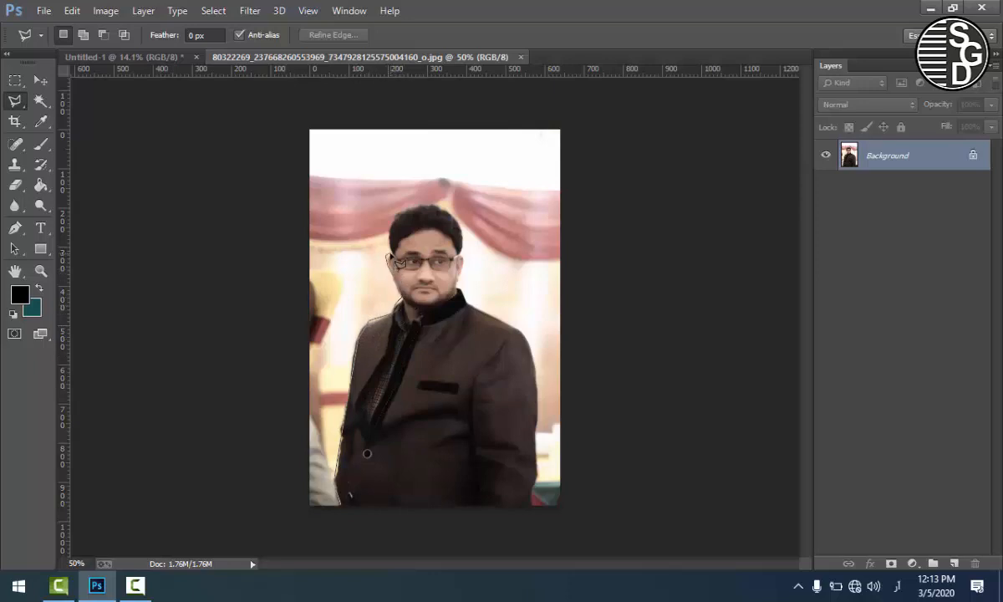
Step: Continue the polygonal outline around his hair and down the right shoulder and sleeve, closing it along the photo's bottom edge
click(403, 209)
click(427, 204)
click(447, 208)
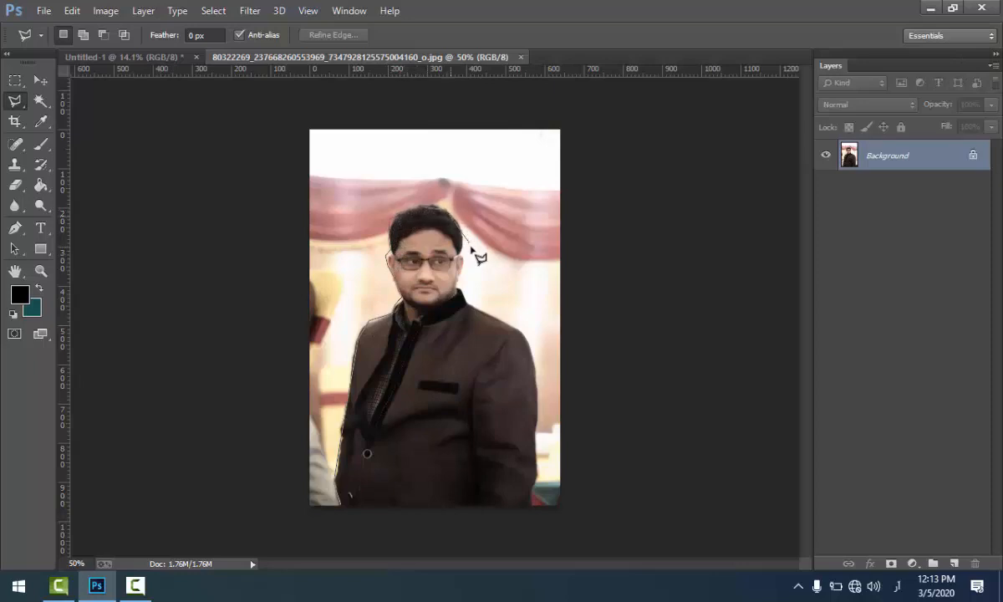
click(461, 235)
click(546, 190)
key(BackSpace)
click(461, 267)
click(457, 277)
click(524, 338)
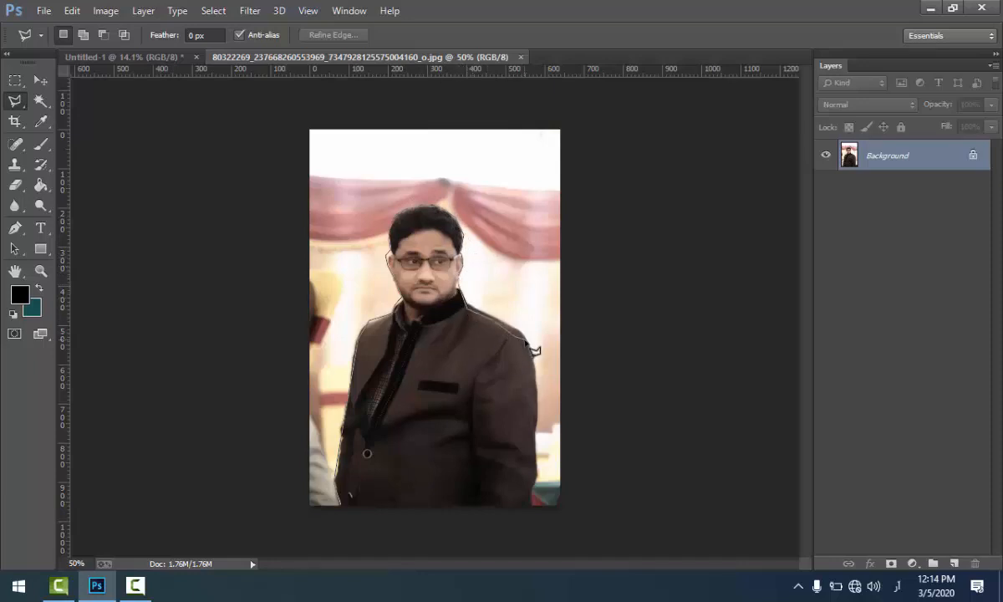
click(536, 433)
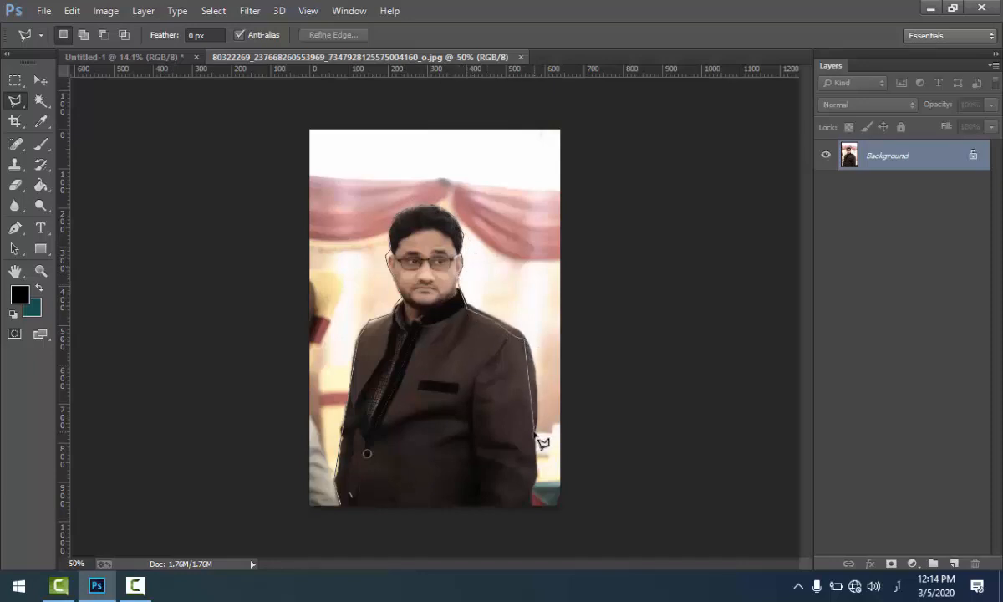
click(533, 499)
click(339, 504)
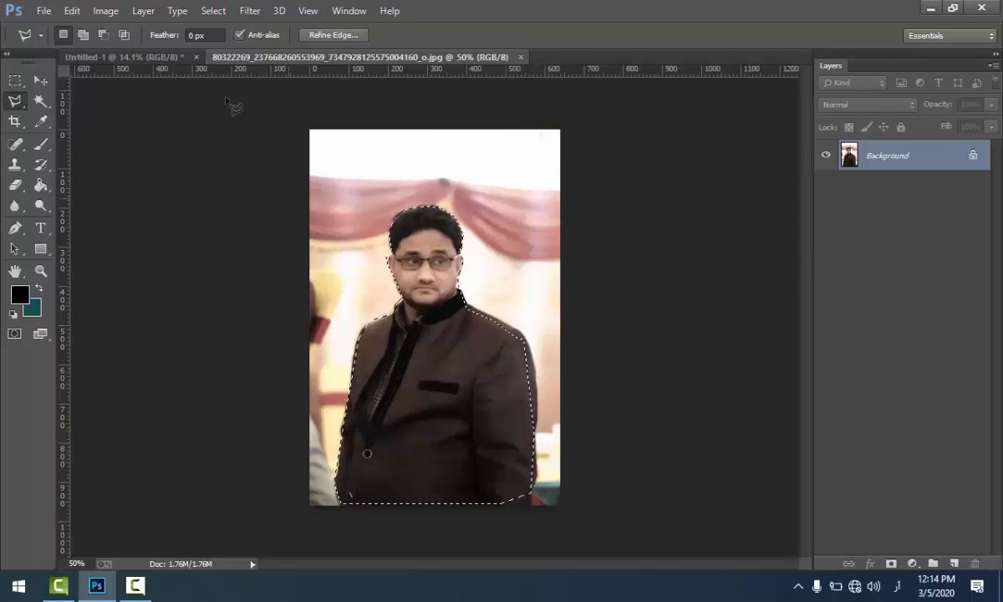
Step: Feather the selection by 8 pixels and copy the selected man onto a new layer
click(214, 13)
mouse_move(240, 199)
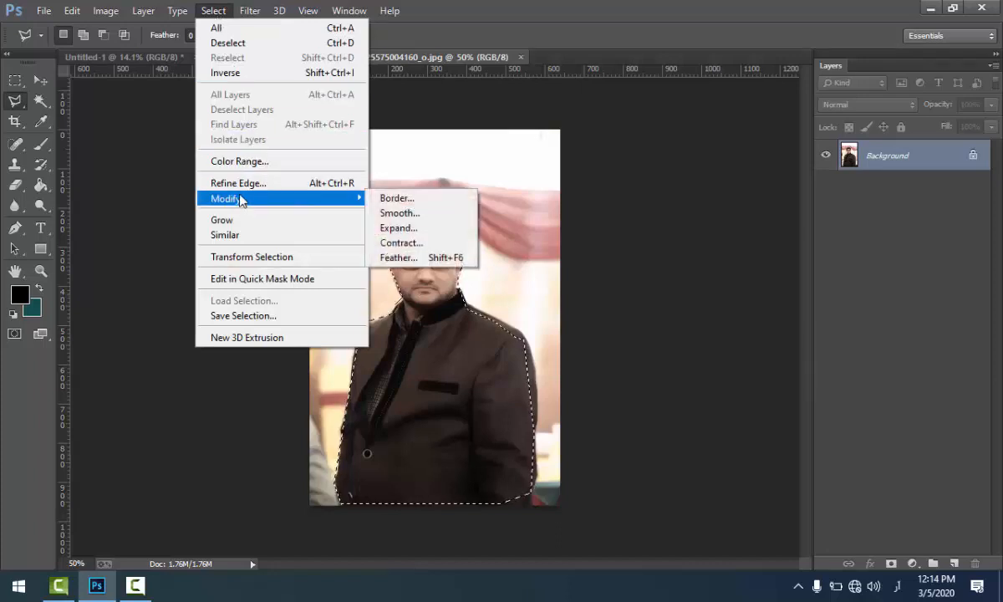
click(464, 259)
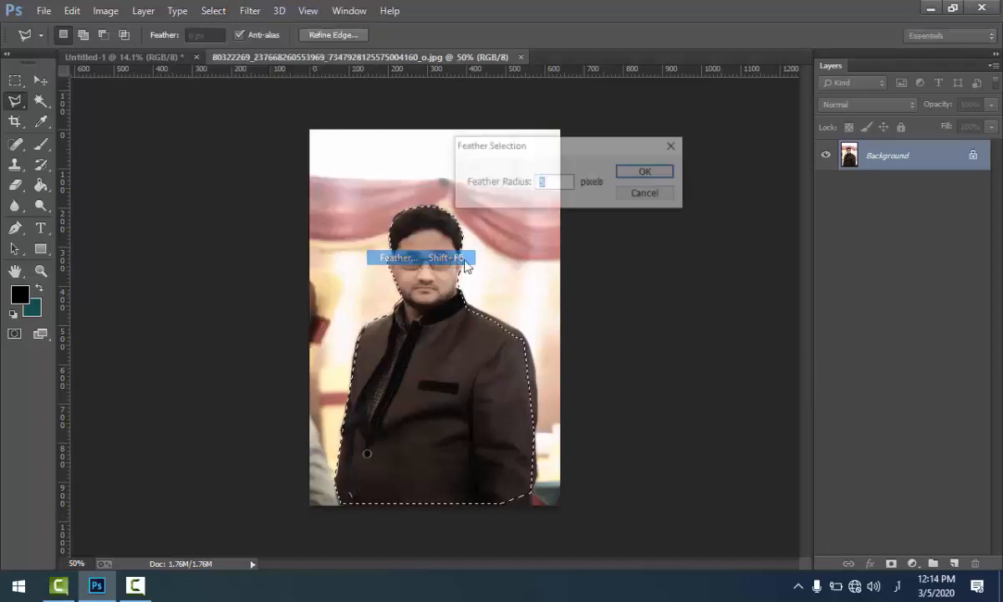
drag(528, 152, 730, 151)
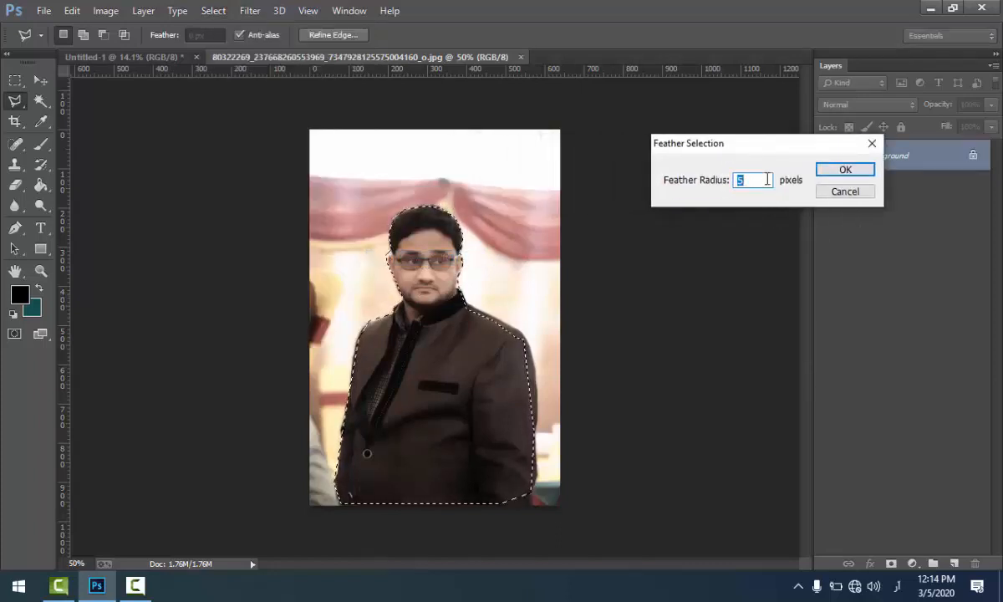
text(8)
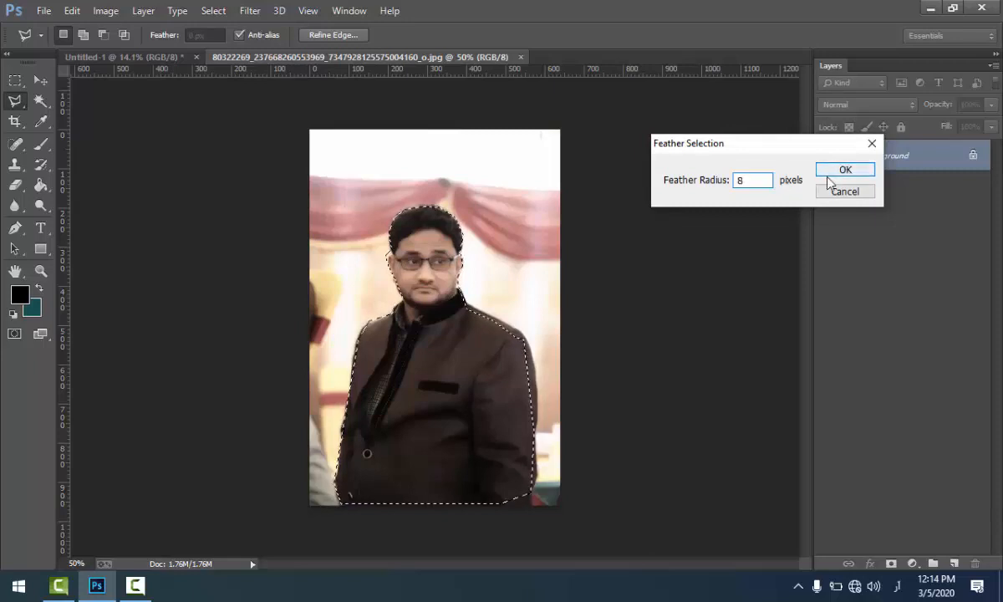
click(829, 173)
key(ctrl+j)
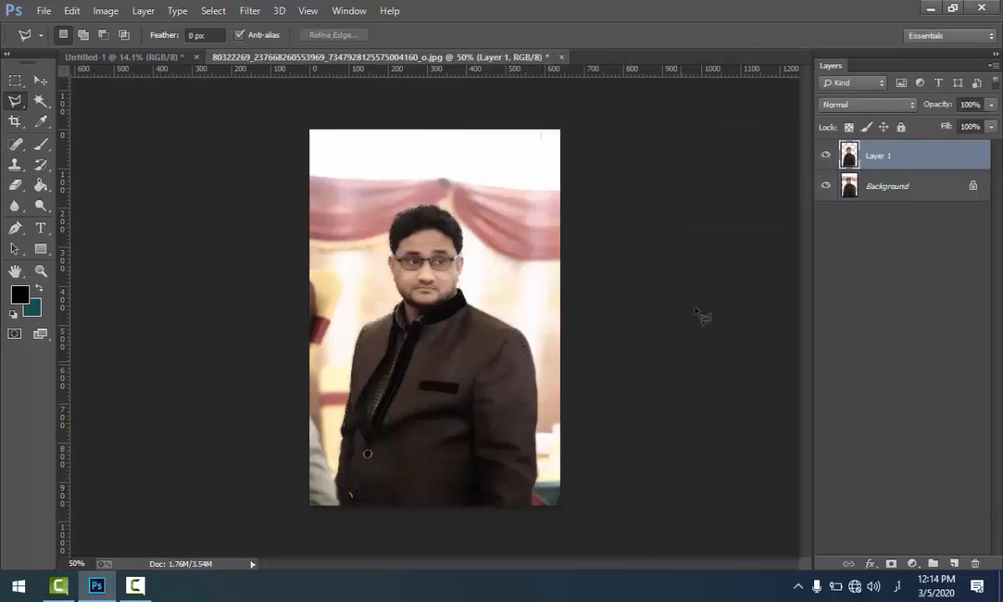
click(823, 190)
click(822, 191)
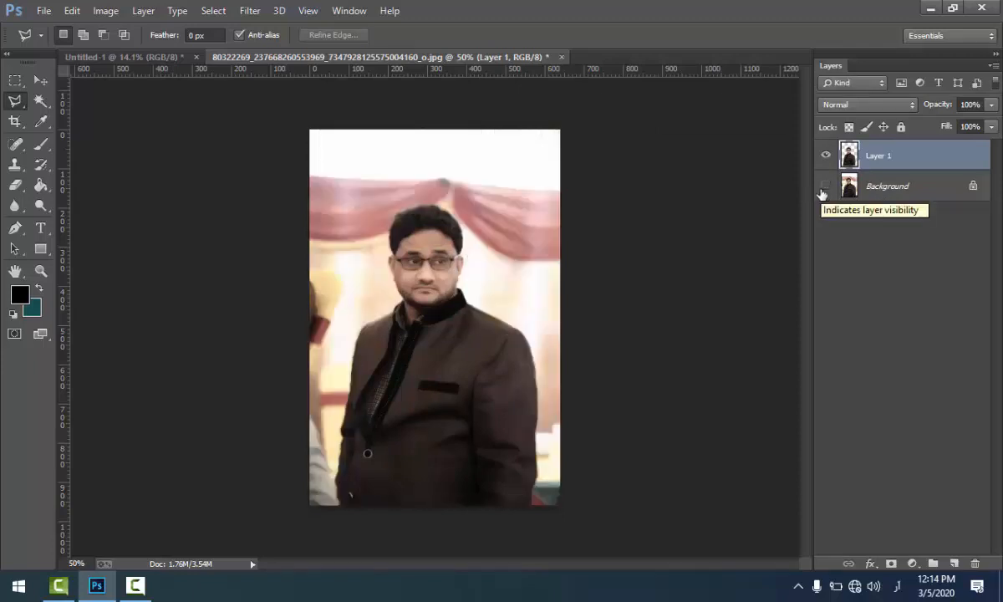
click(822, 191)
click(823, 188)
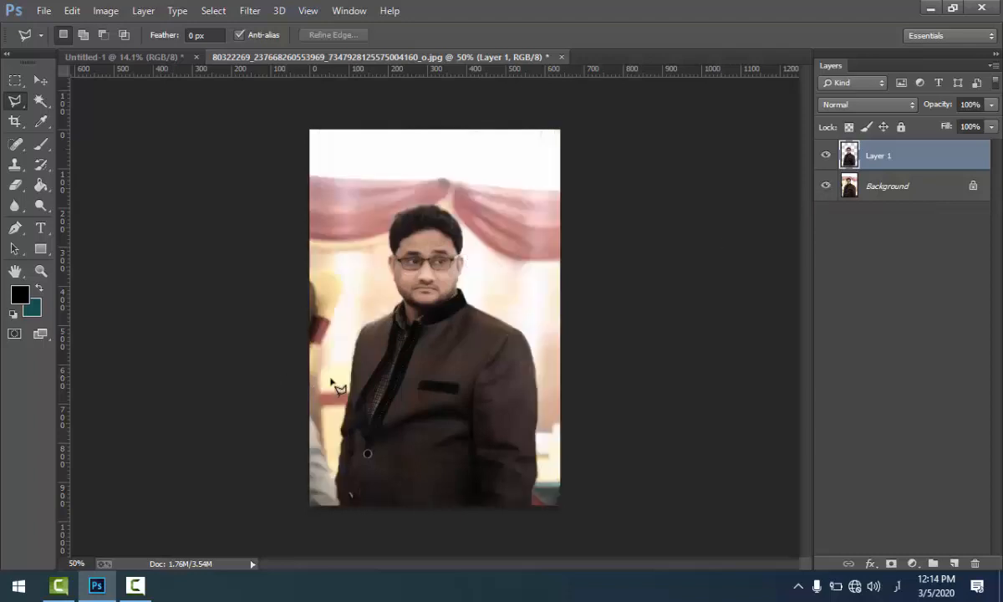
Step: Move the cut-out man into Untitled-1 and place him in the lower right part of the teal canvas
key(v)
mouse_move(226, 217)
mouse_down()
mouse_move(437, 360)
mouse_move(329, 191)
mouse_move(163, 57)
mouse_move(363, 240)
mouse_move(410, 381)
mouse_up()
drag(466, 322, 556, 376)
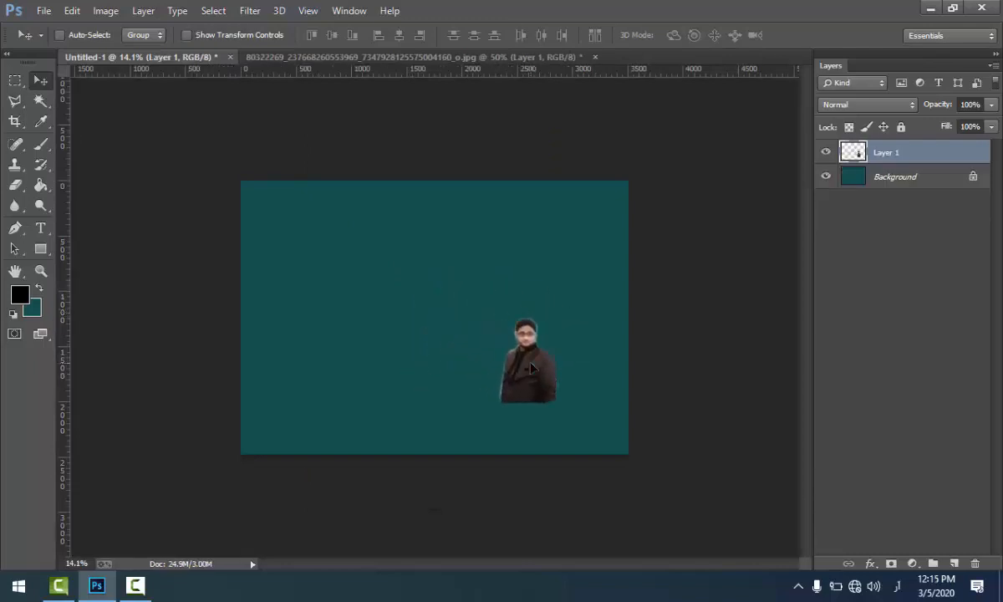
Step: Scale the cut-out to about 506% and position it at the canvas's right side with his head just below the top edge
key(ctrl+t)
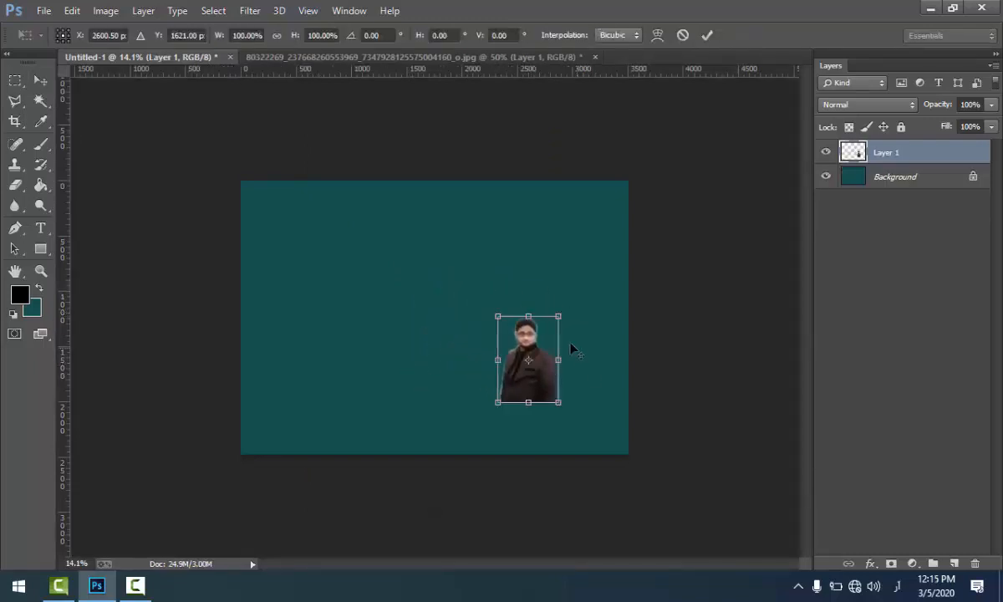
drag(557, 319, 680, 139)
drag(544, 424, 572, 467)
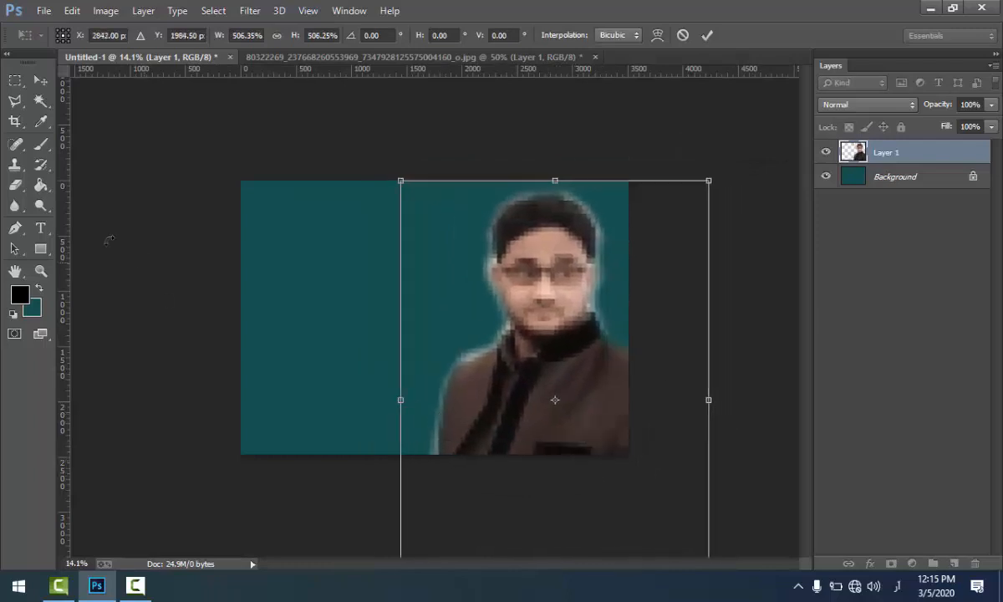
click(40, 80)
click(450, 230)
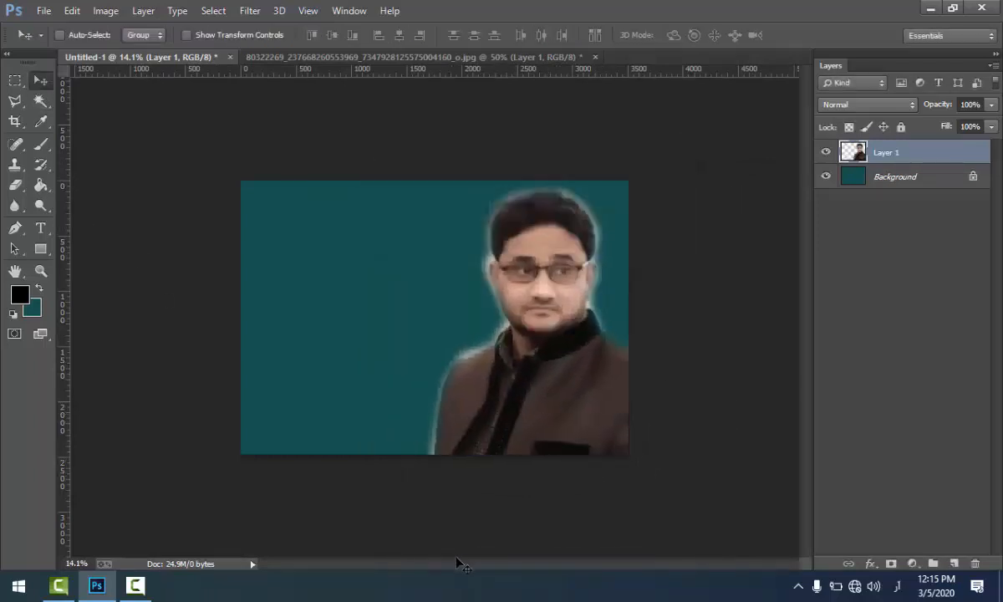
Step: Return to the portrait photo, undo the layer copy and deselect the man's outline
click(387, 55)
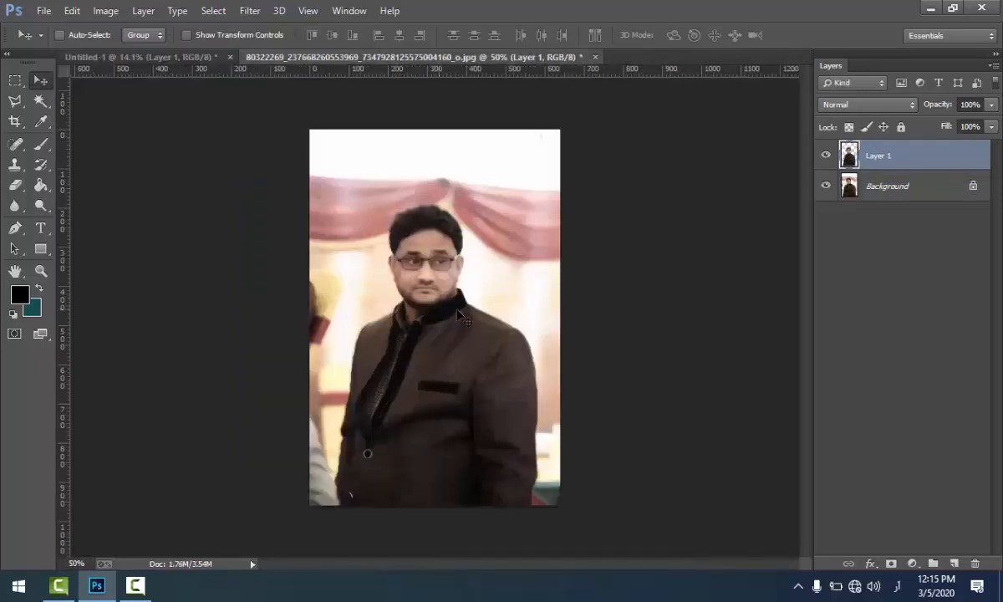
key(ctrl+z)
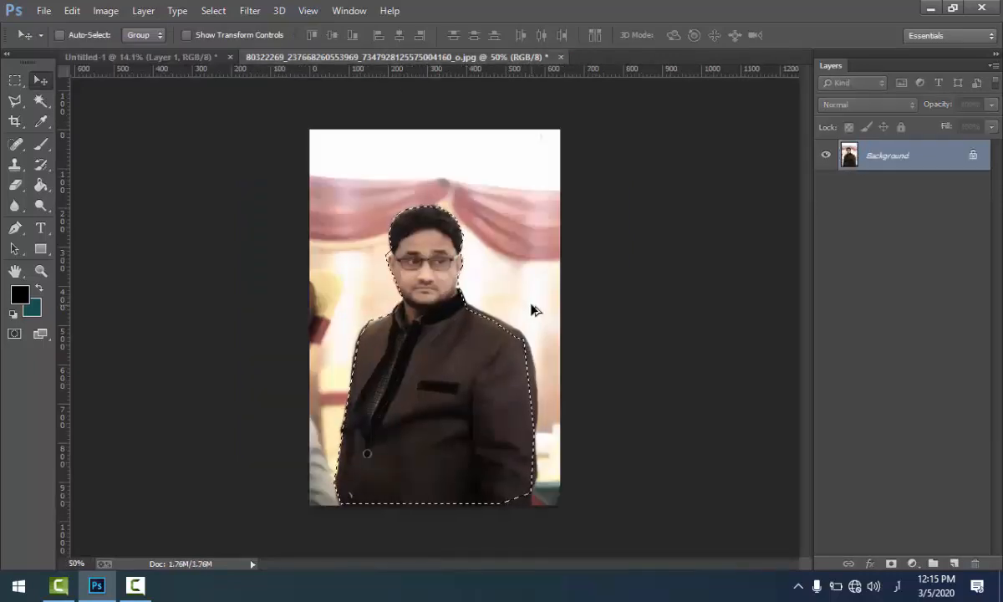
key(ctrl+d)
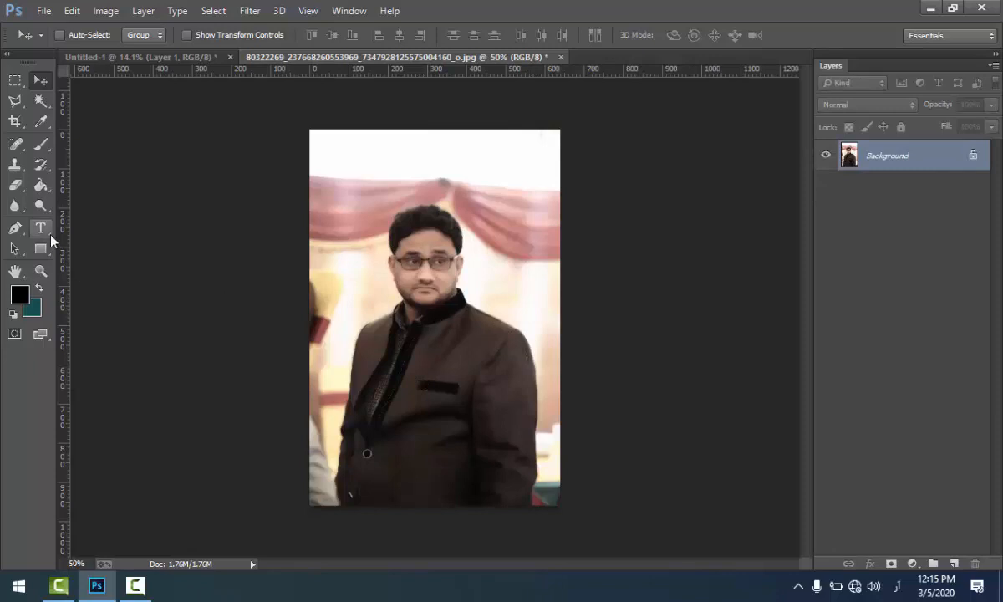
click(17, 107)
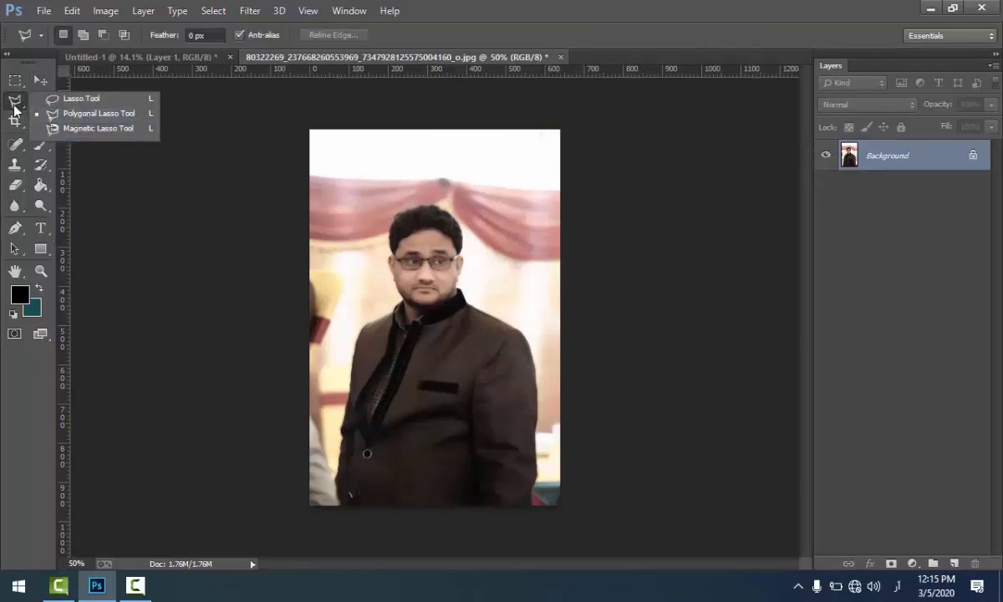
click(84, 118)
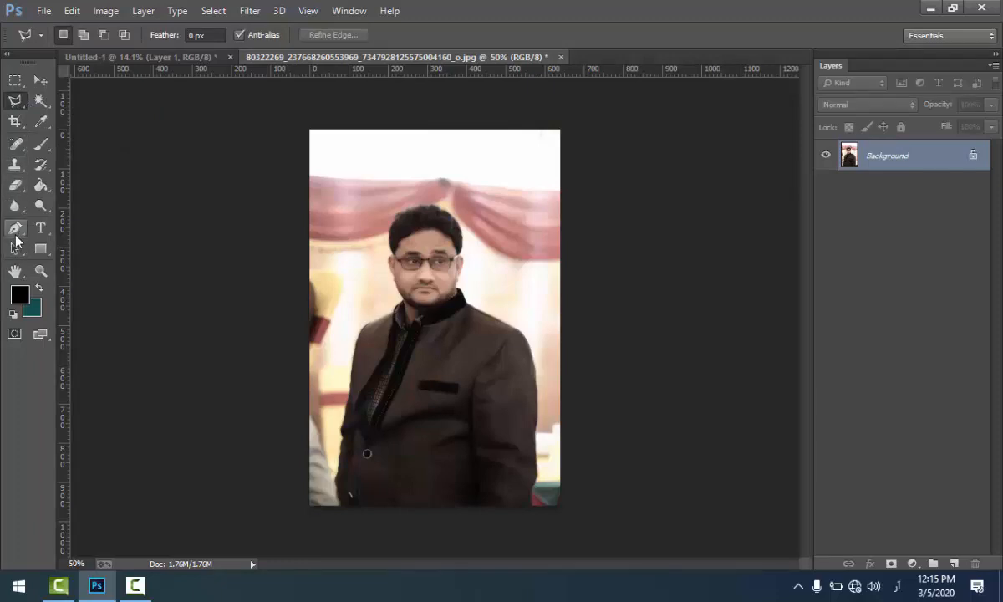
Step: With the Pen tool in Shape mode, trace the jacket's left edge from the photo's bottom edge up along the lower sleeve
click(13, 234)
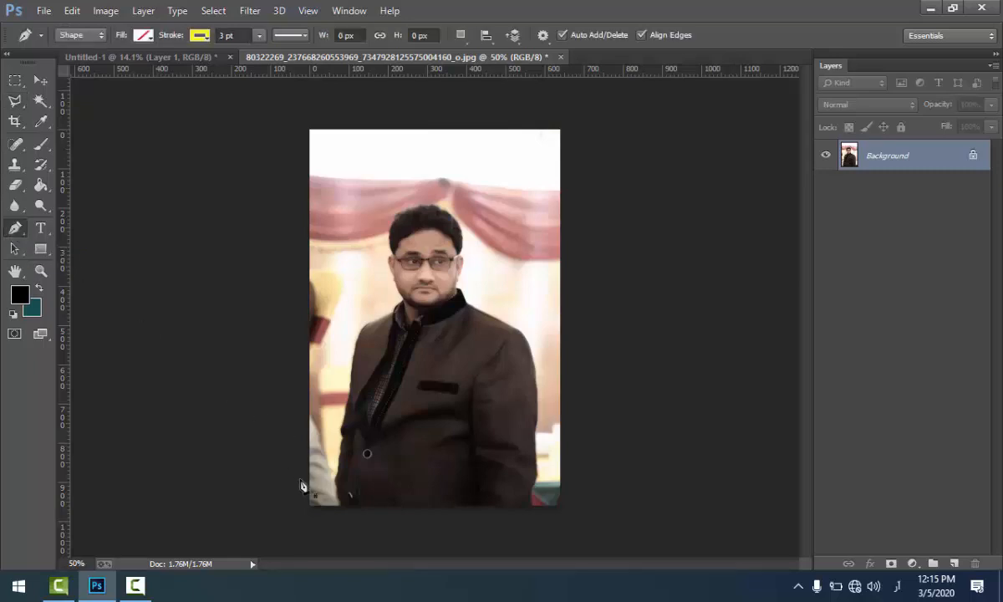
scroll(368, 490, up, 6)
scroll(386, 483, up, 3)
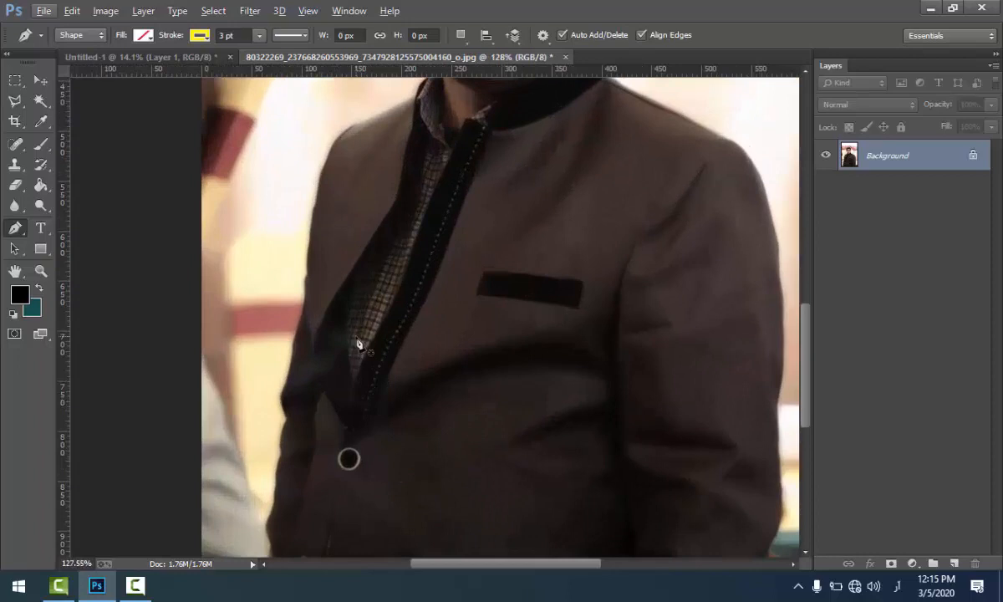
key(alt)
scroll(332, 430, down, 3)
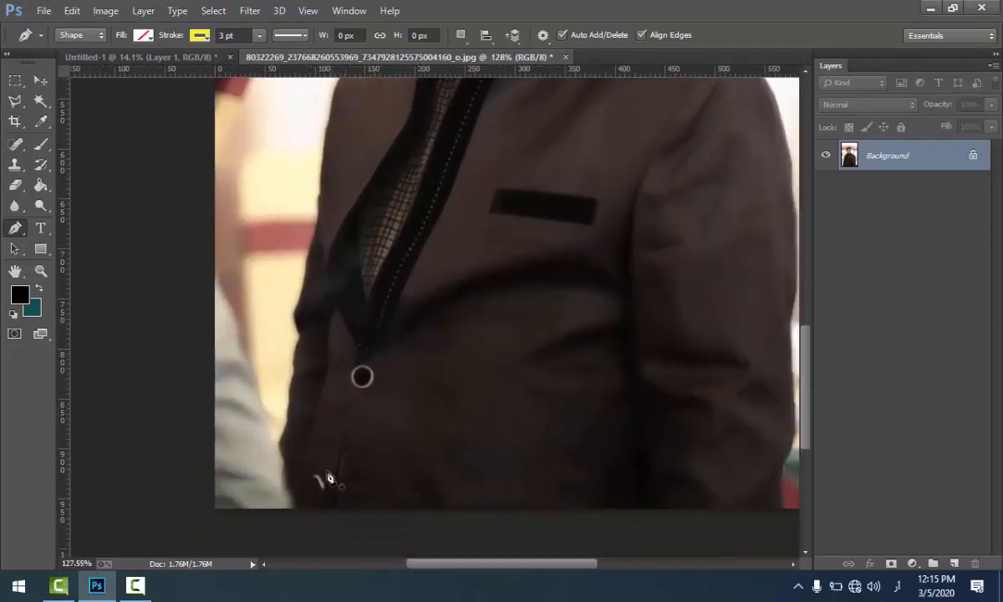
click(293, 509)
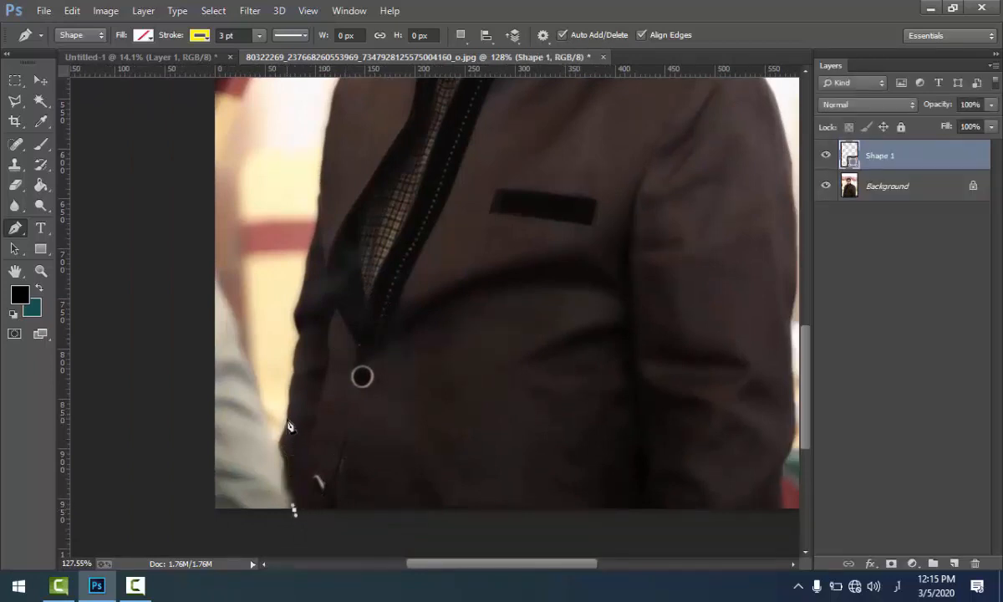
drag(288, 404, 310, 338)
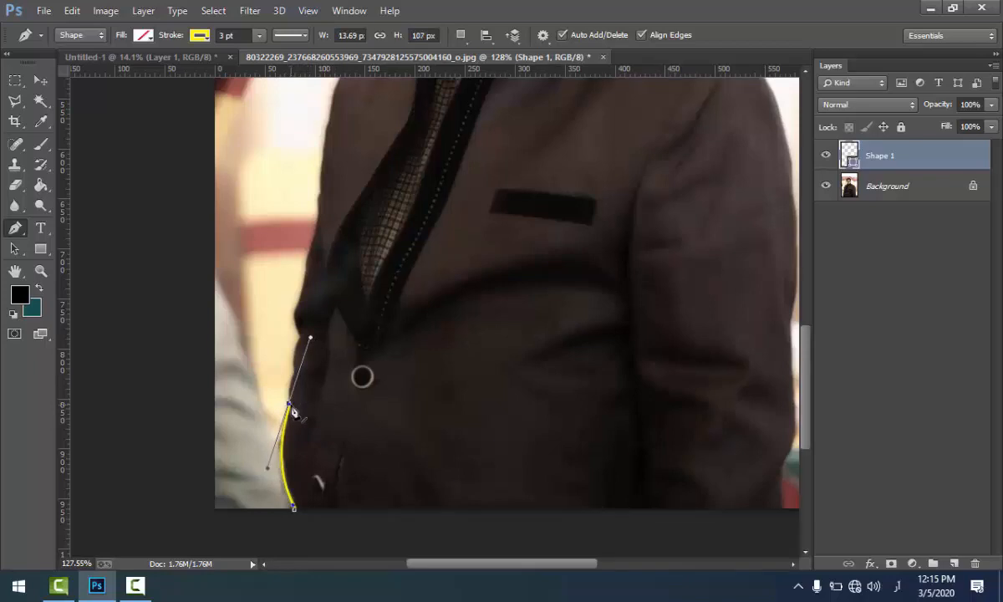
click(289, 406)
drag(316, 235, 331, 198)
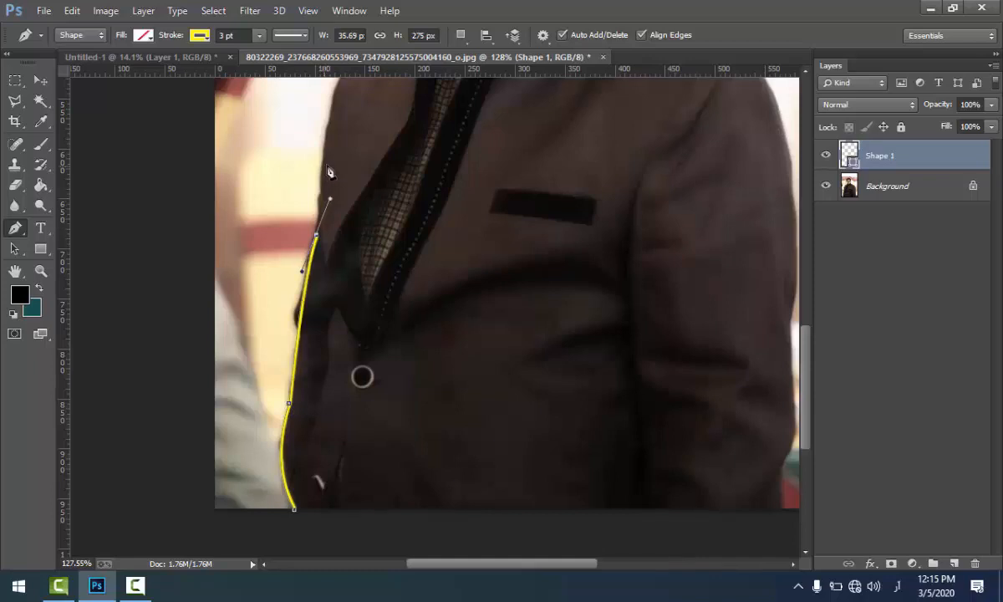
Step: Extend the pen path up the upper sleeve and over the left shoulder towards the collar
key(space)
drag(358, 164, 357, 378)
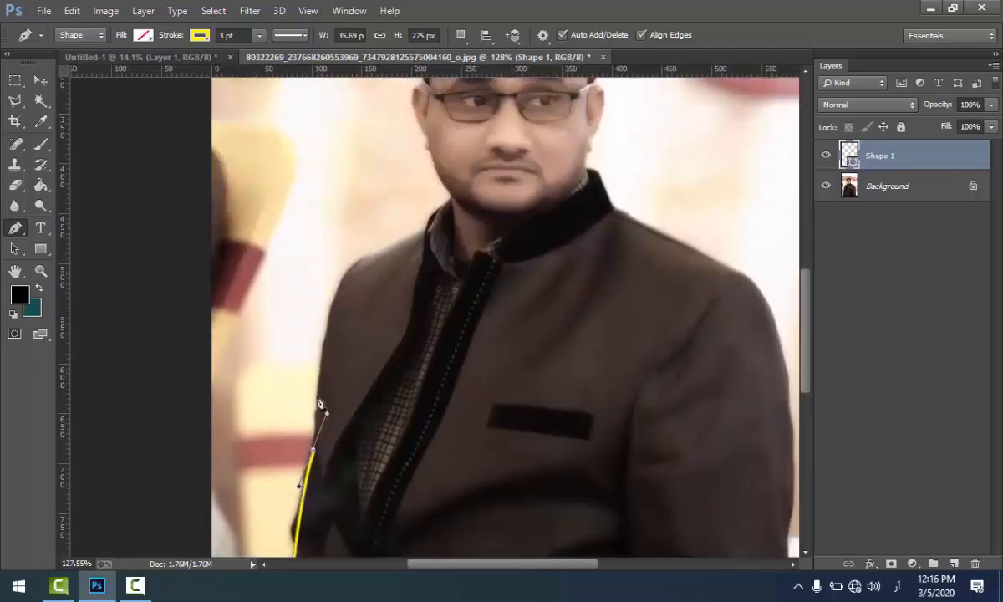
click(312, 454)
drag(330, 306, 346, 279)
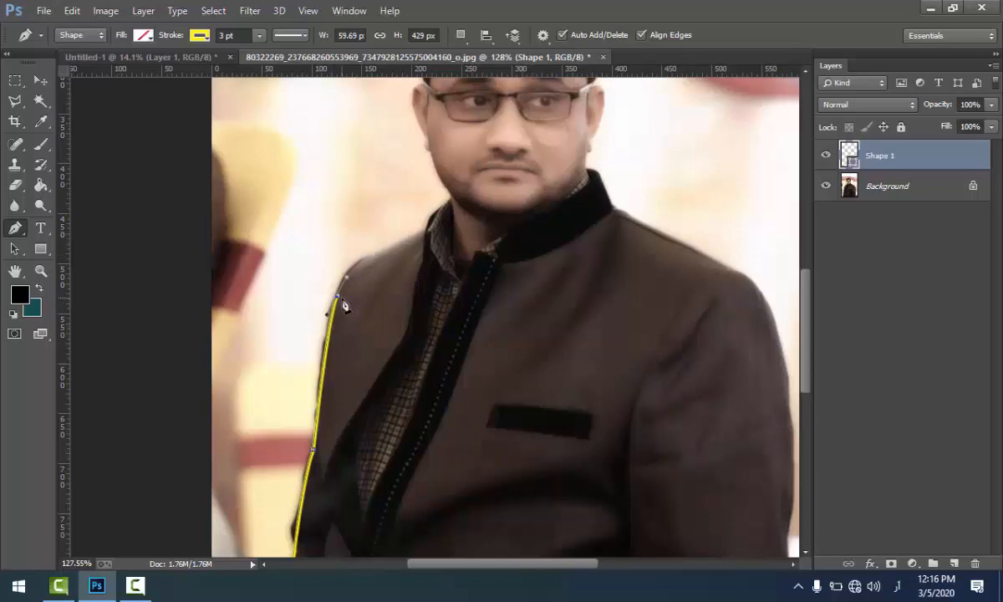
click(338, 300)
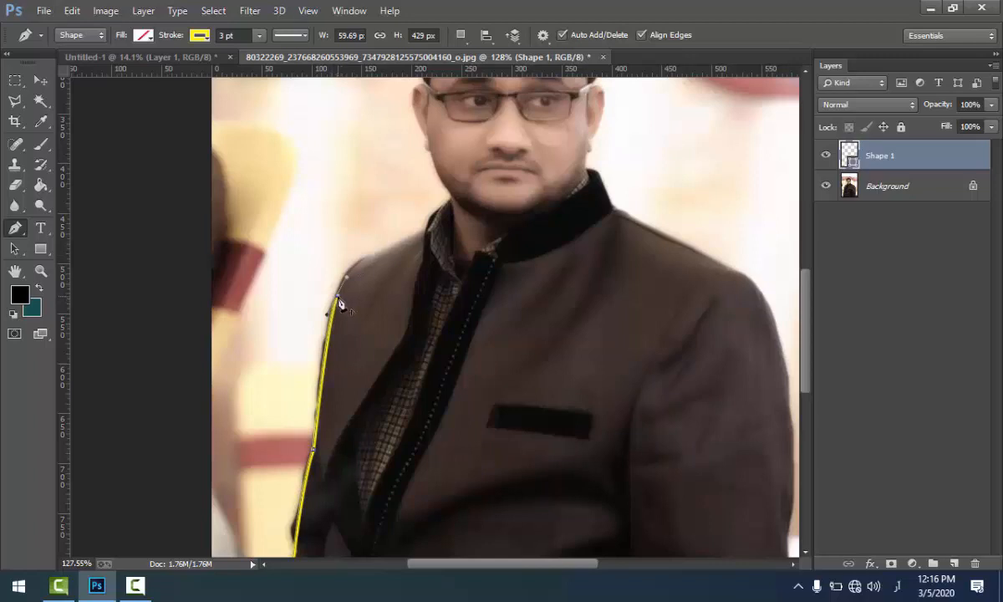
drag(411, 240, 481, 343)
alt+click(411, 240)
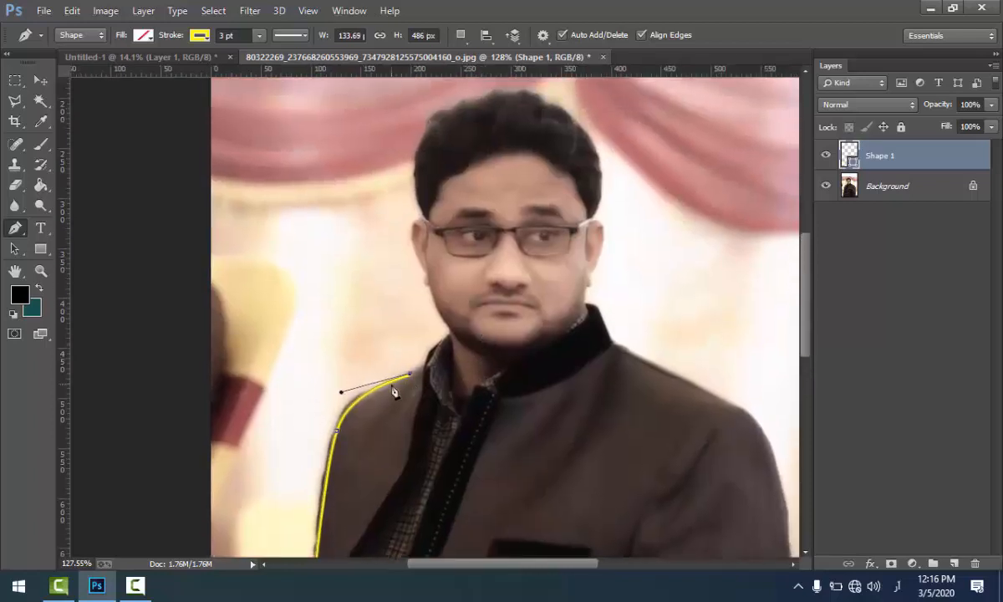
Step: Extend the pen path up the collar, past the neck and along the jaw and cheek to the ear
click(431, 351)
drag(440, 342, 439, 340)
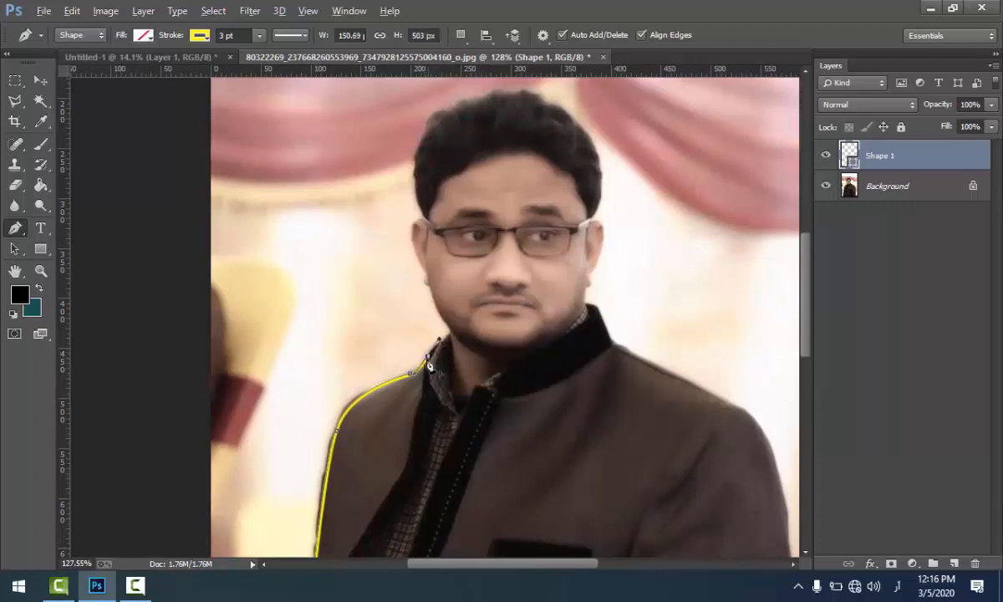
alt+click(427, 357)
click(450, 329)
drag(450, 323, 450, 322)
drag(426, 272, 456, 198)
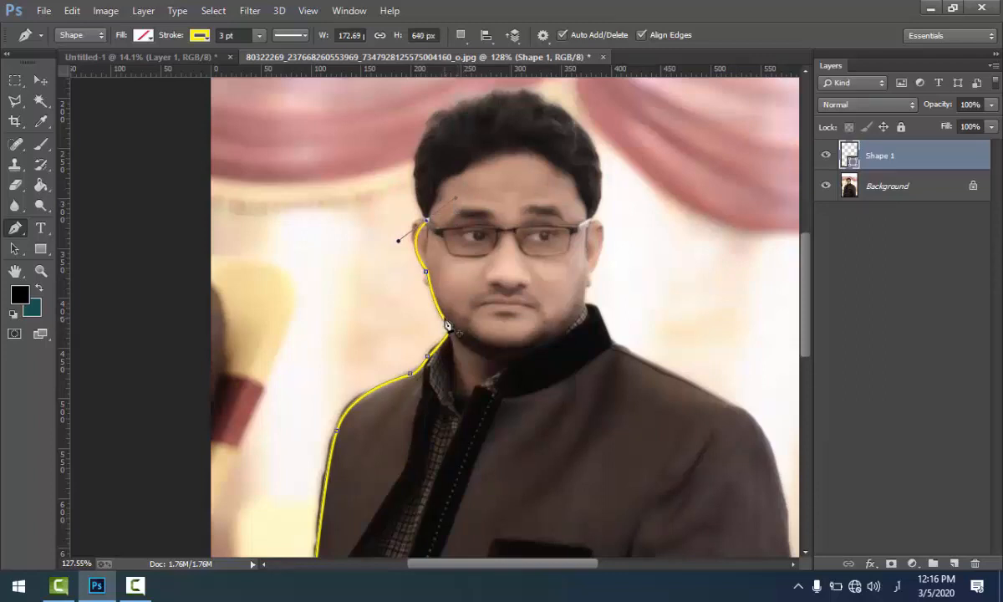
Step: Undo the last ear curve, retrace around the ear and continue the path up the side of the hair
key(ctrl+z)
drag(410, 247, 415, 223)
drag(427, 224, 442, 205)
mouse_move(434, 118)
mouse_down()
mouse_move(485, 74)
mouse_move(477, 114)
mouse_move(468, 104)
mouse_move(477, 127)
mouse_up()
alt+click(433, 208)
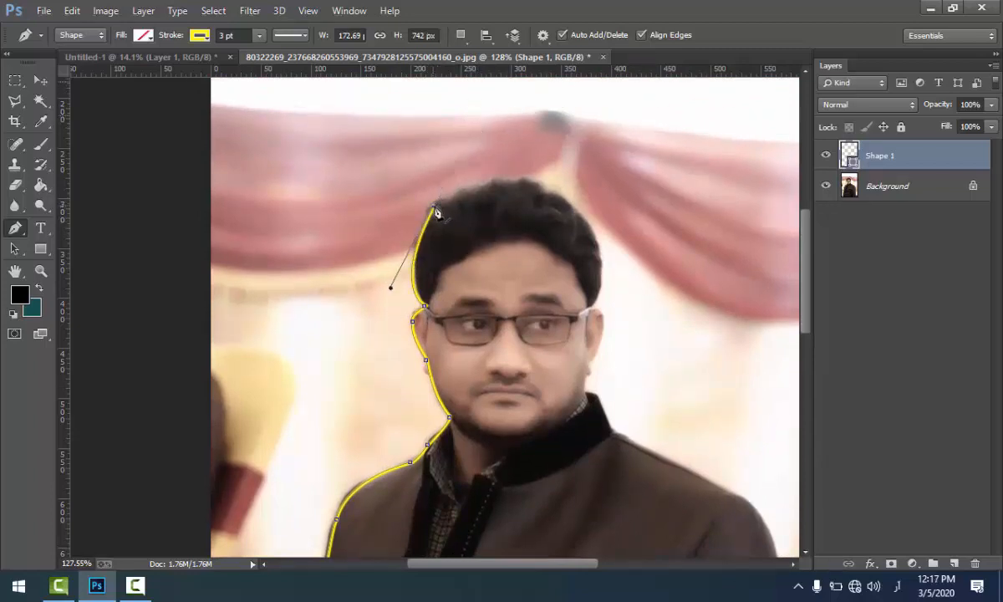
Step: Switch the keyboard input language to English (United States)
click(135, 585)
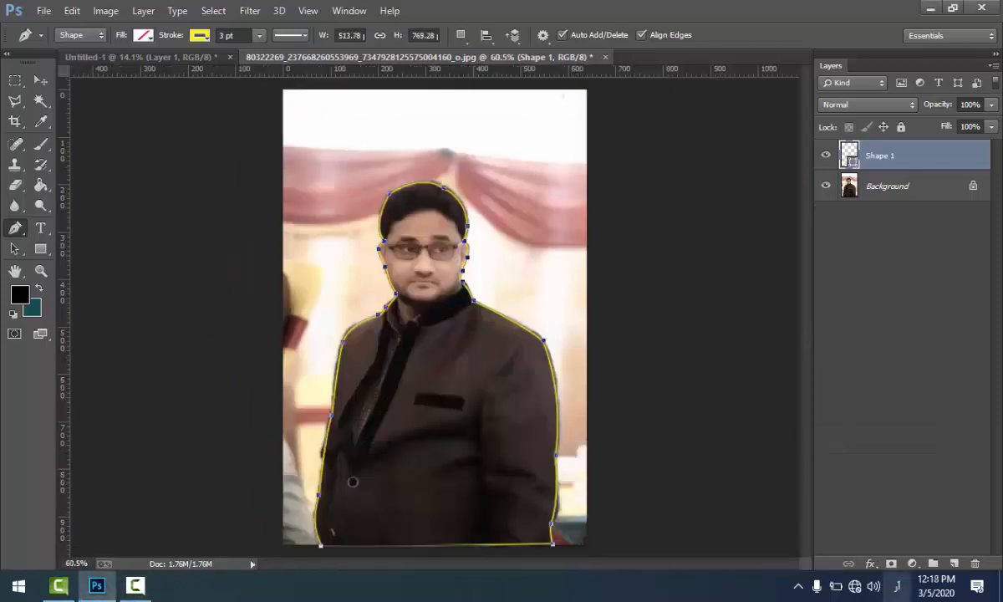
click(897, 586)
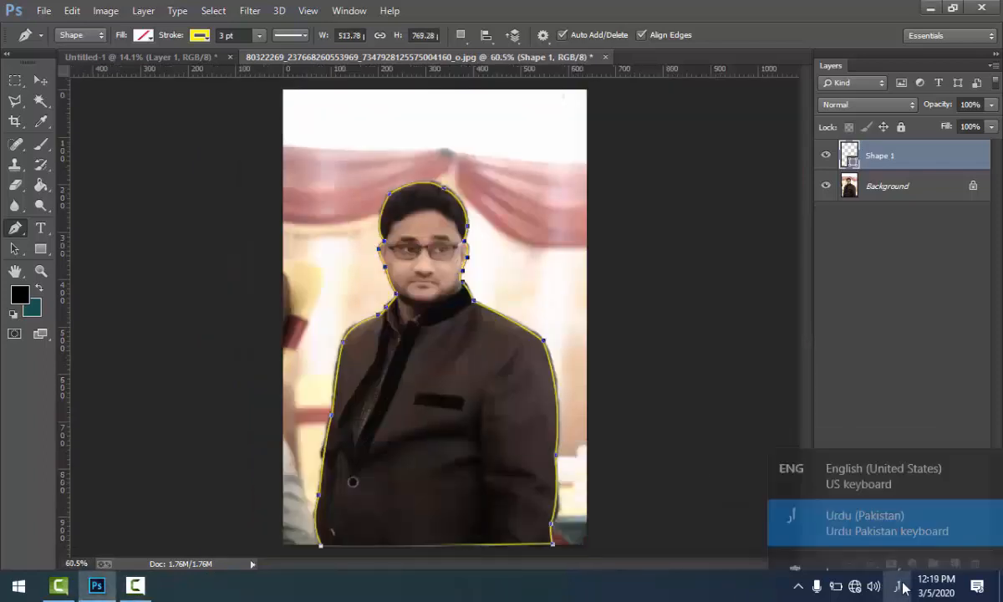
click(861, 455)
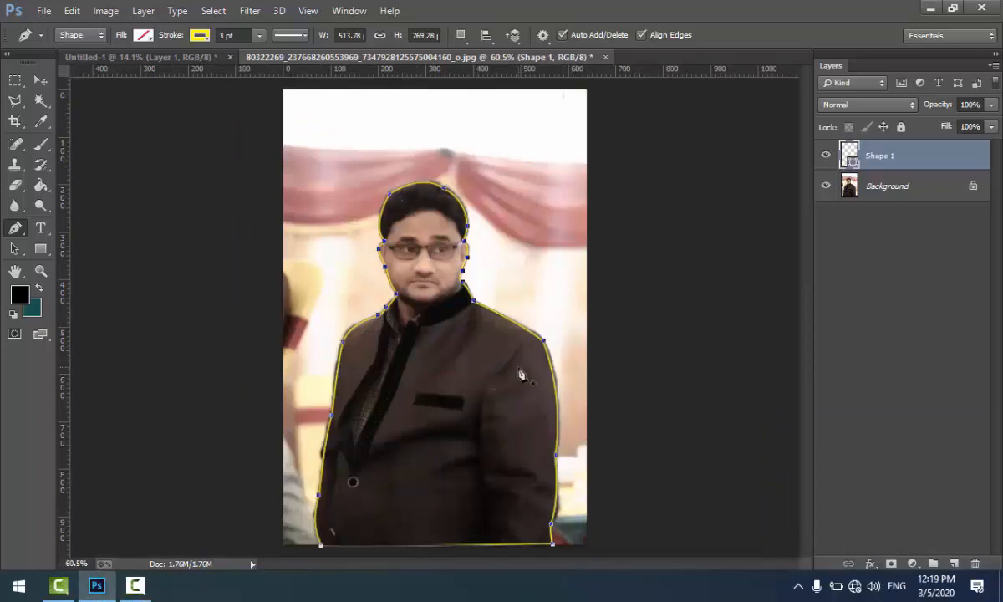
Step: Convert the man's closed outline path into a selection and feather it by 4 pixels
key(ctrl+Return)
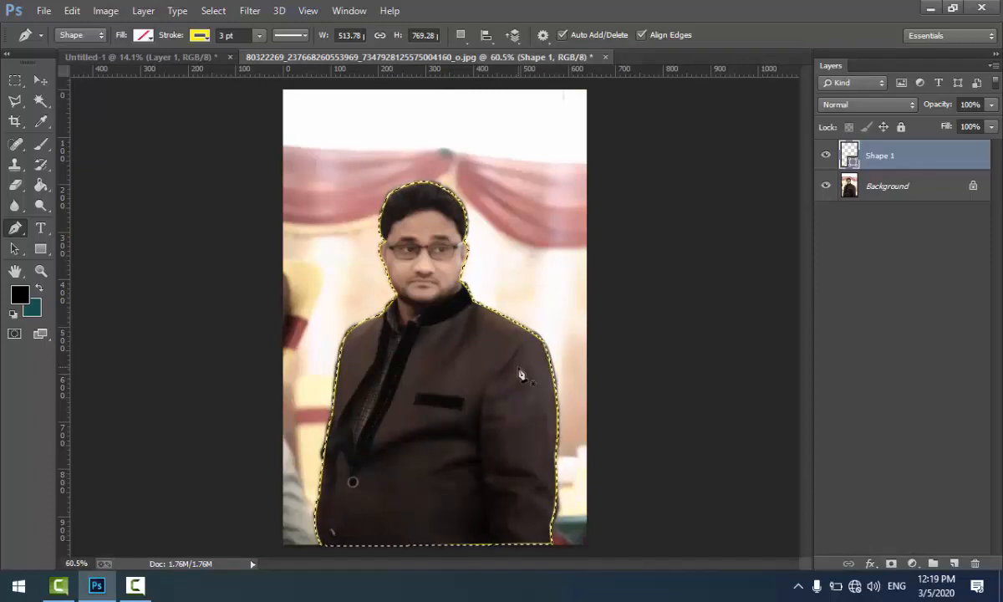
click(213, 11)
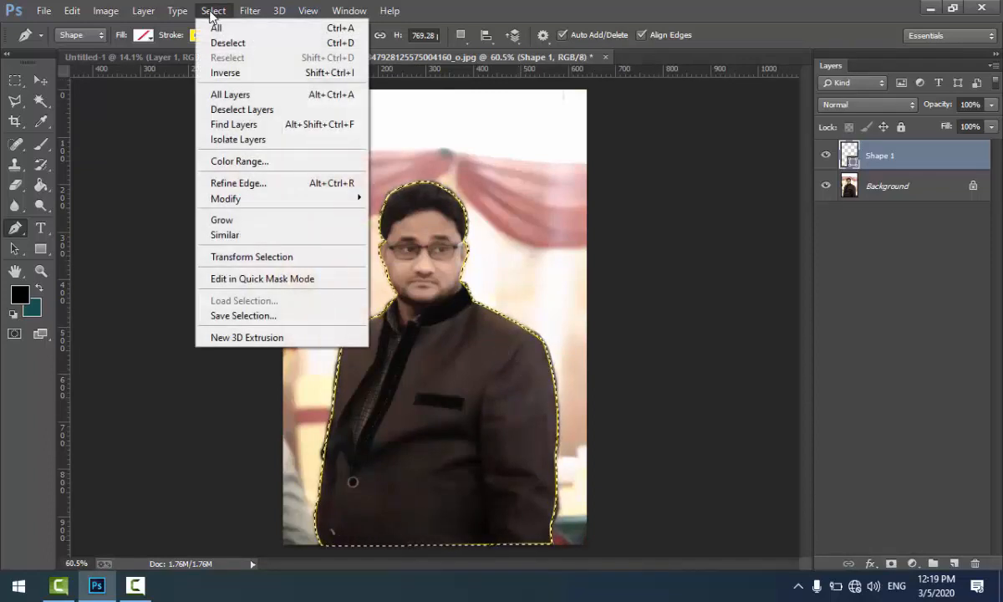
mouse_move(287, 199)
click(415, 259)
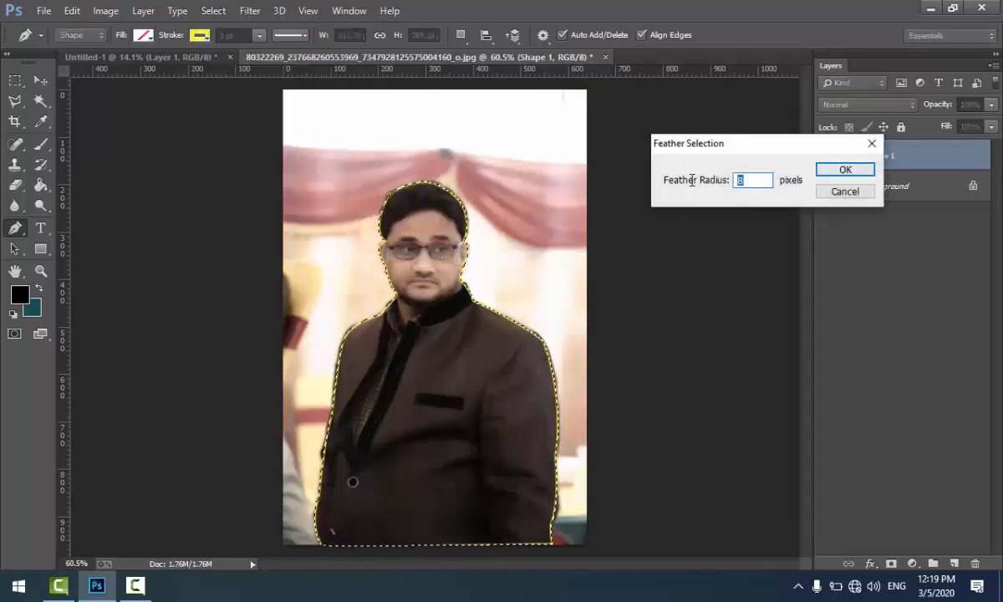
text(4)
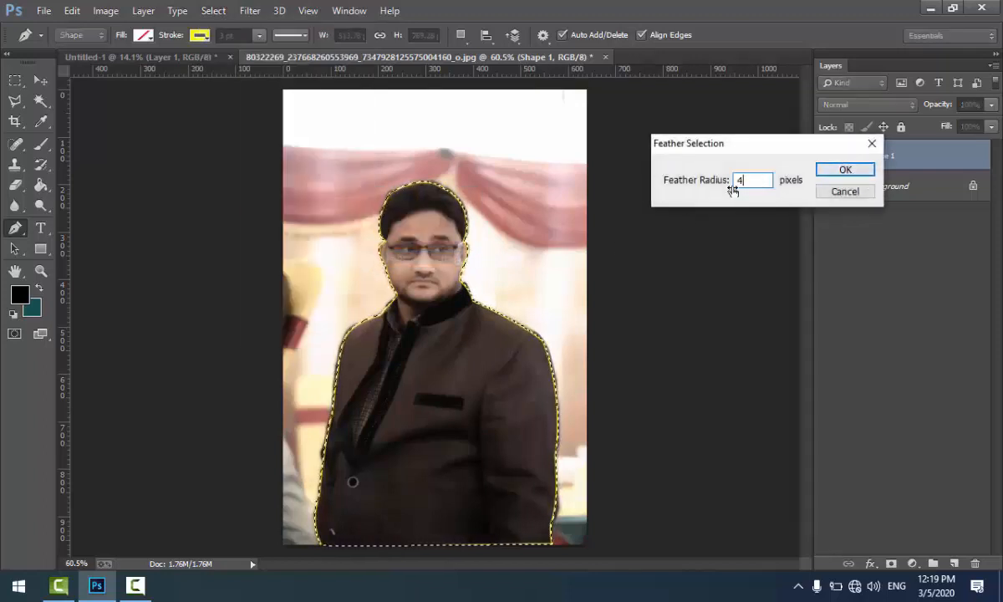
click(845, 170)
Step: Copy the selected man from the Background layer to a new layer and check the cut-out with Background briefly hidden
click(40, 81)
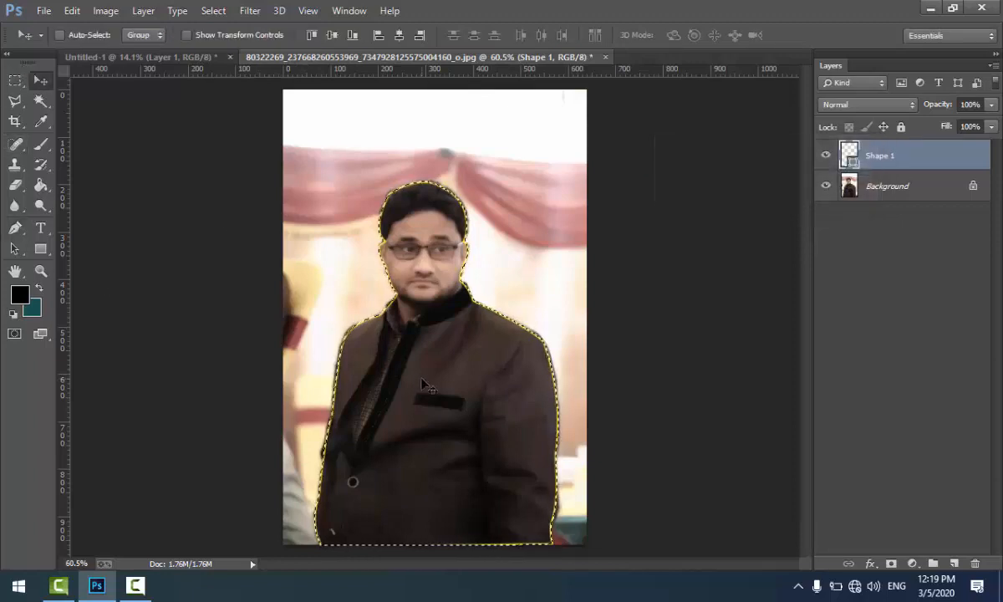
click(888, 190)
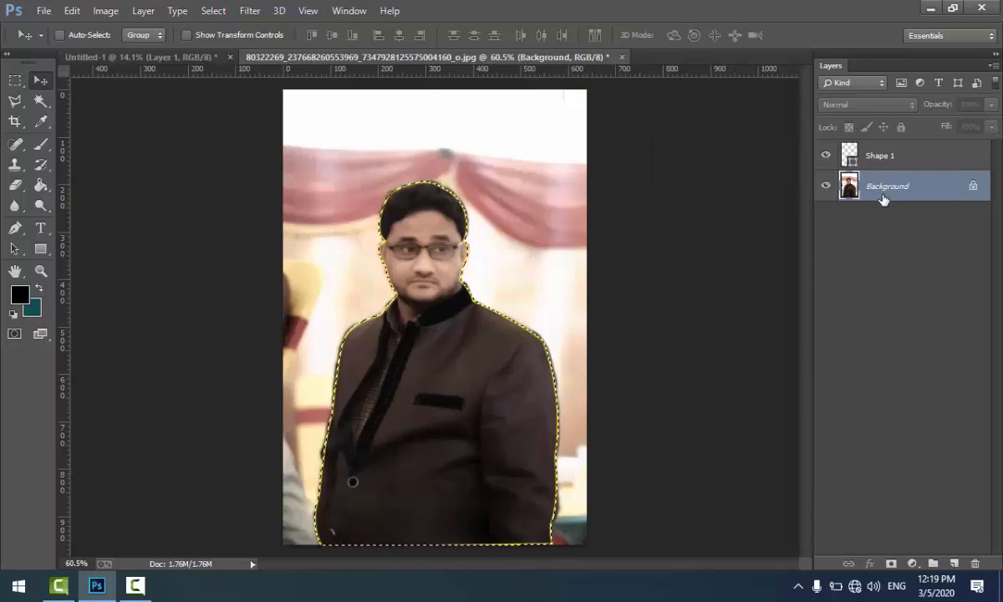
key(ctrl+j)
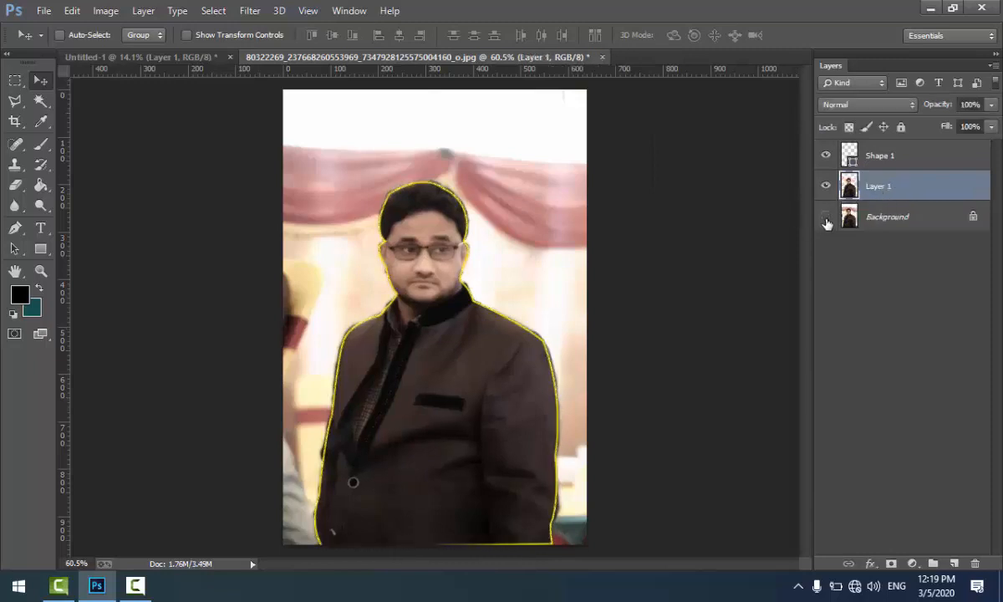
click(826, 219)
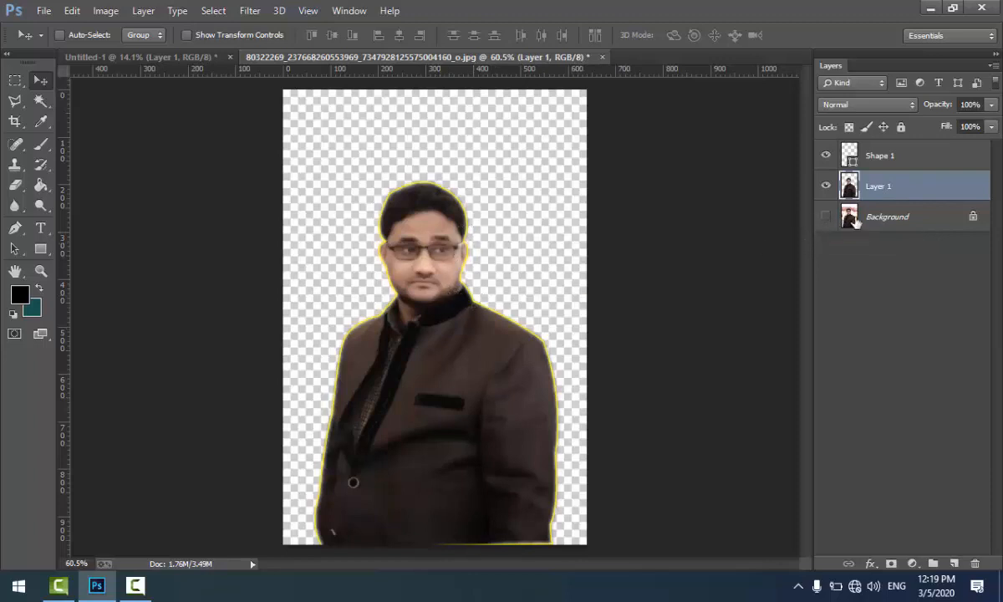
click(826, 217)
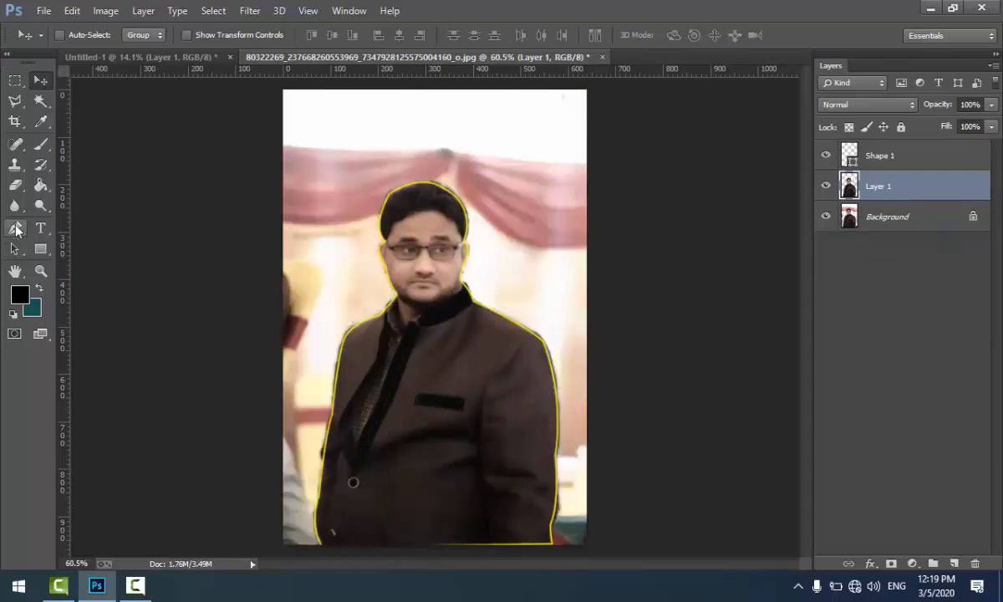
click(15, 229)
click(199, 36)
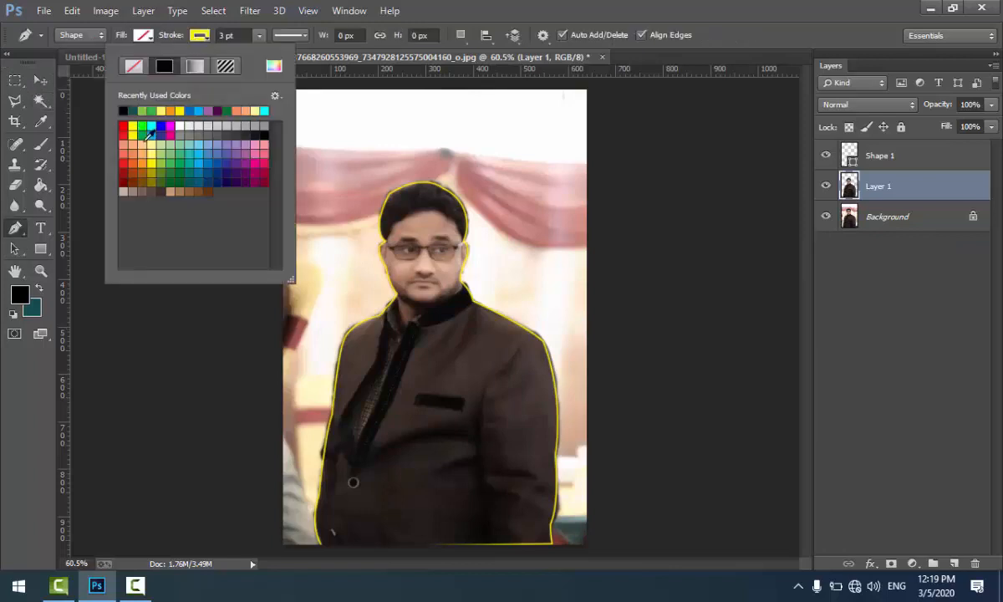
click(629, 4)
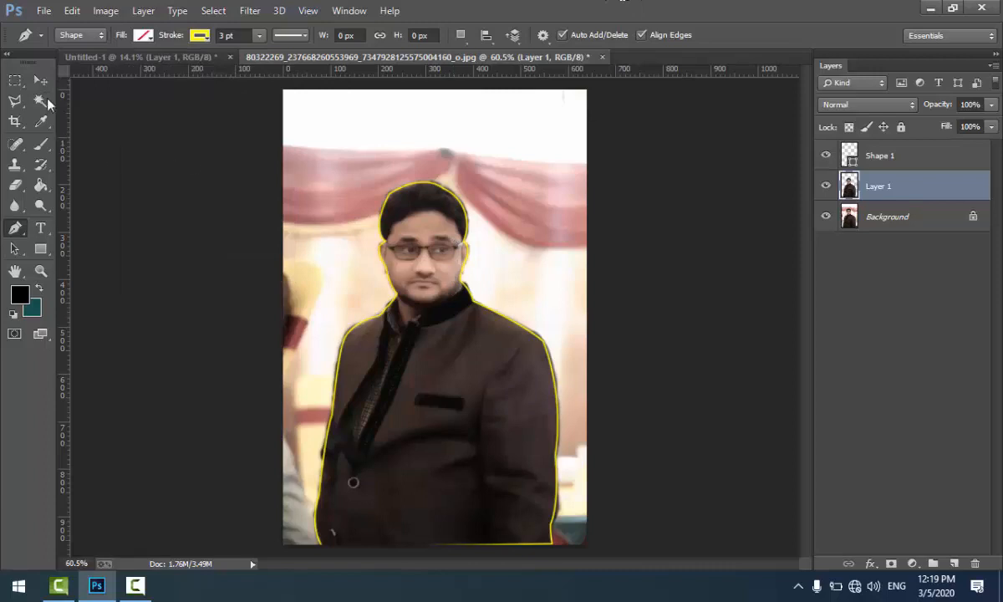
Step: Move the new cut-out into the Untitled-1 document and scale it to about 441% on the canvas's left half
key(v)
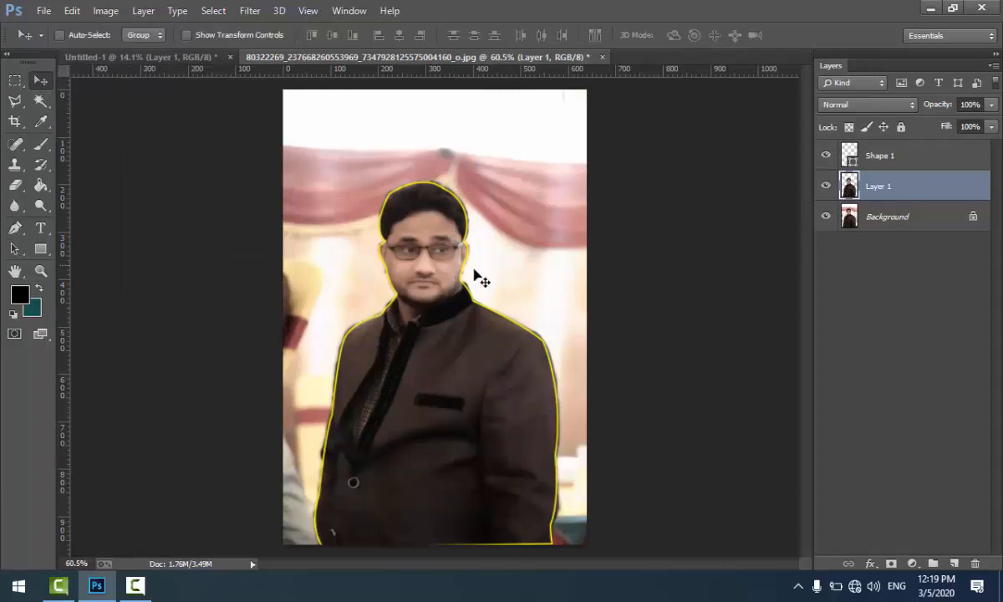
drag(458, 395, 330, 395)
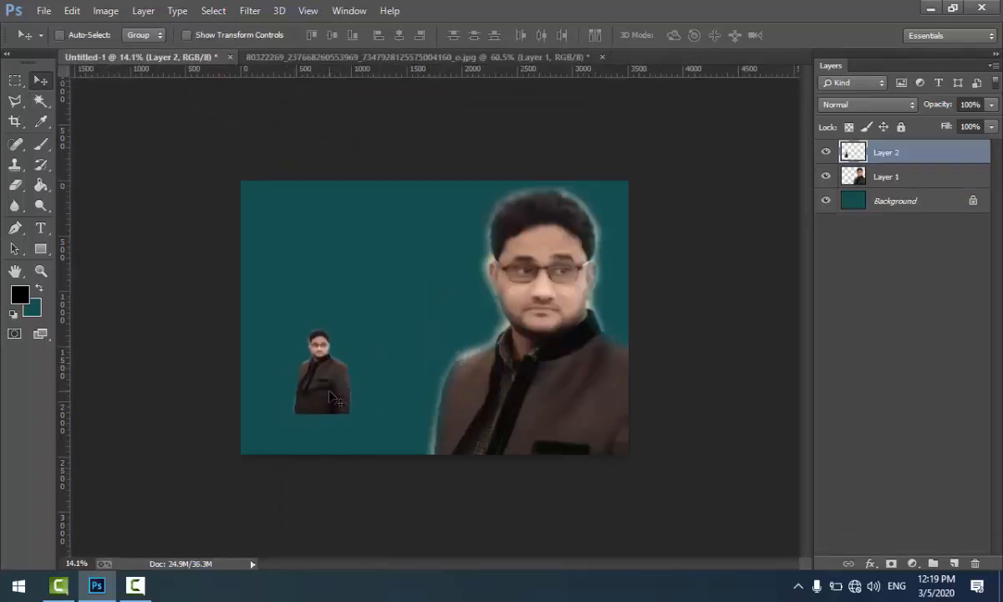
key(ctrl+t)
drag(376, 301, 475, 155)
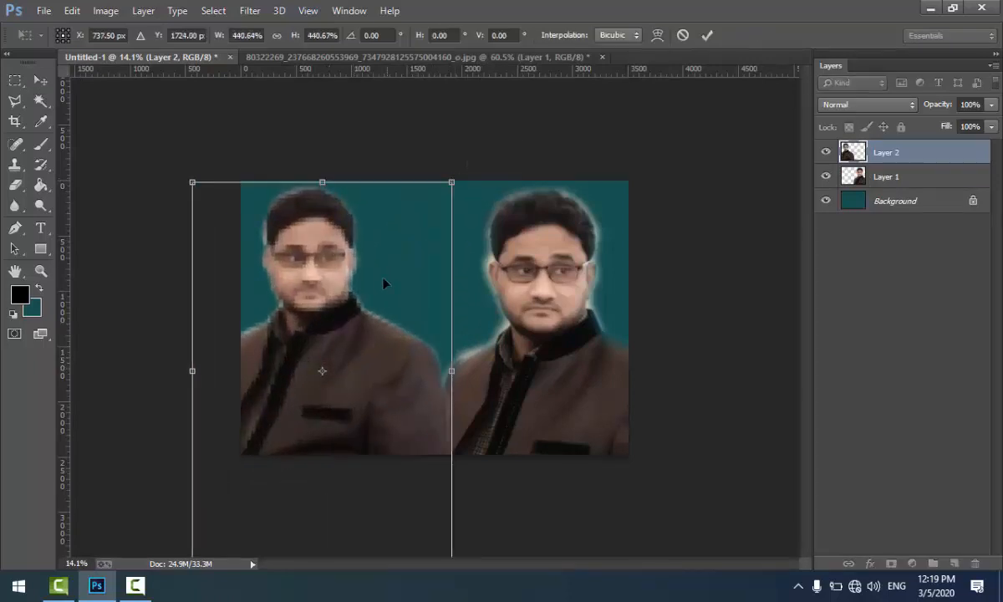
Step: Flip the left cut-out horizontally, apply the transformation and move it slightly down
right_click(334, 293)
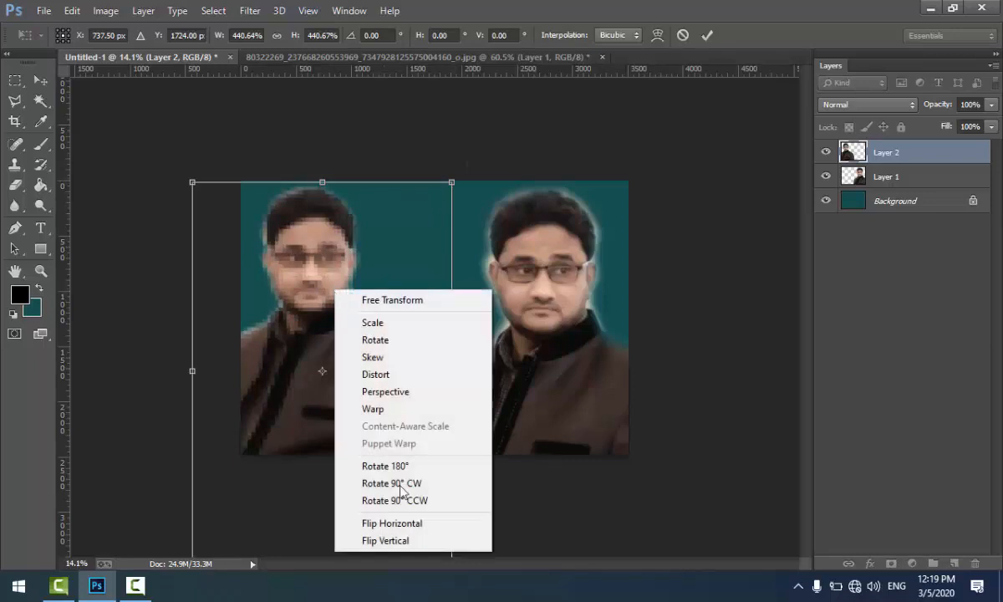
click(410, 523)
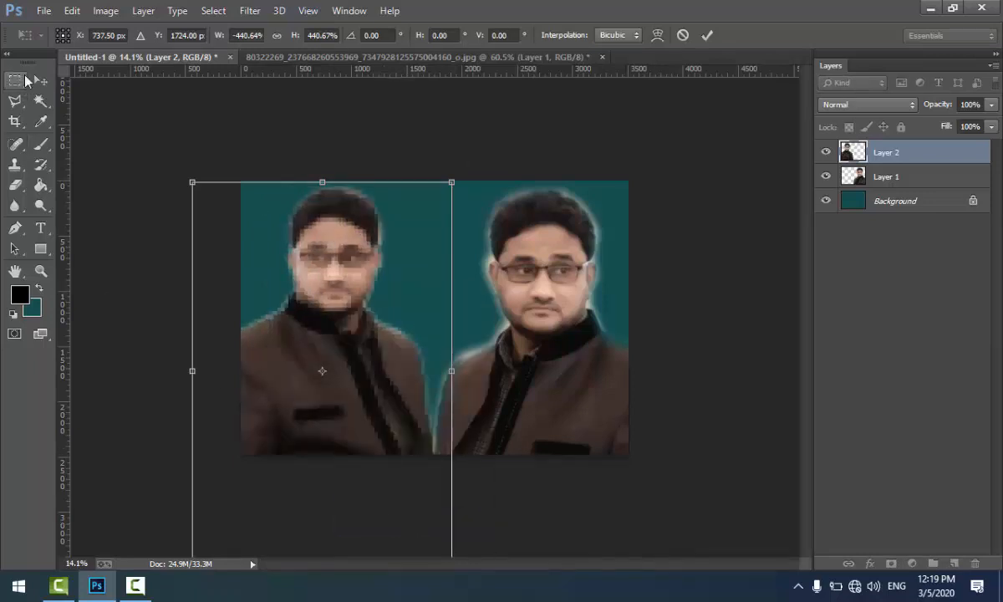
click(40, 79)
click(452, 232)
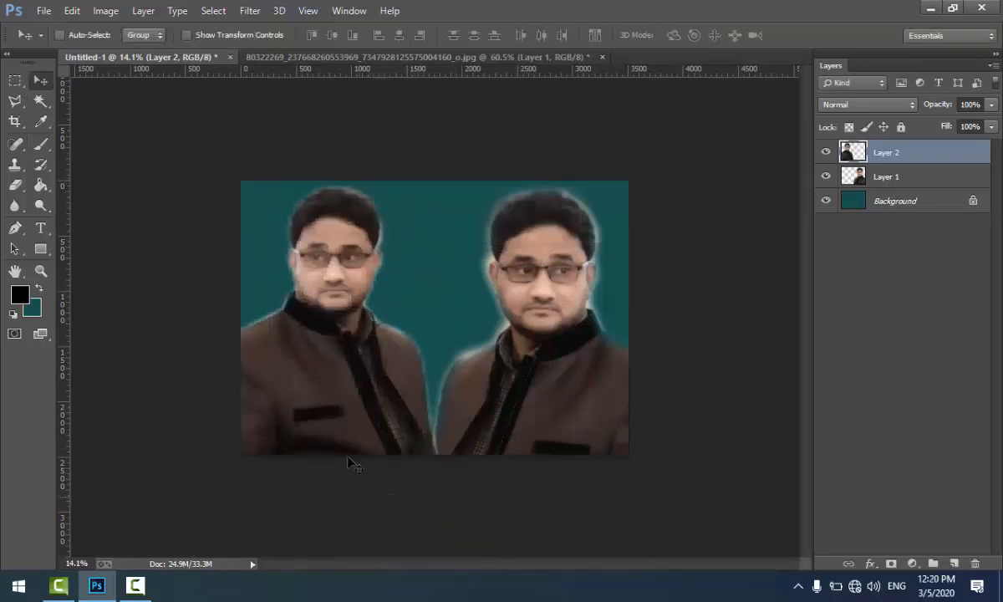
drag(349, 462, 325, 386)
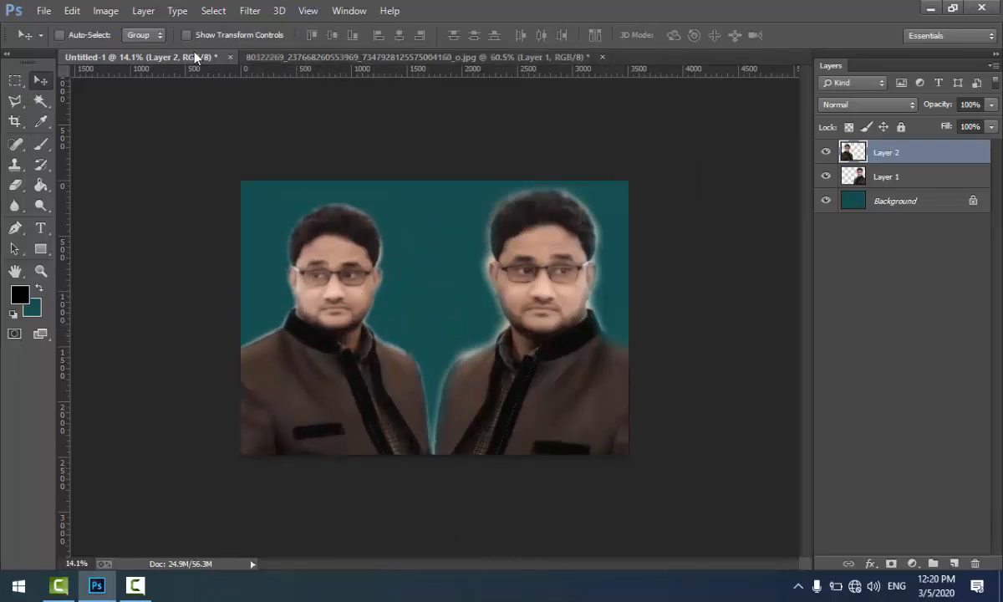
click(306, 56)
click(148, 55)
drag(14, 109, 50, 110)
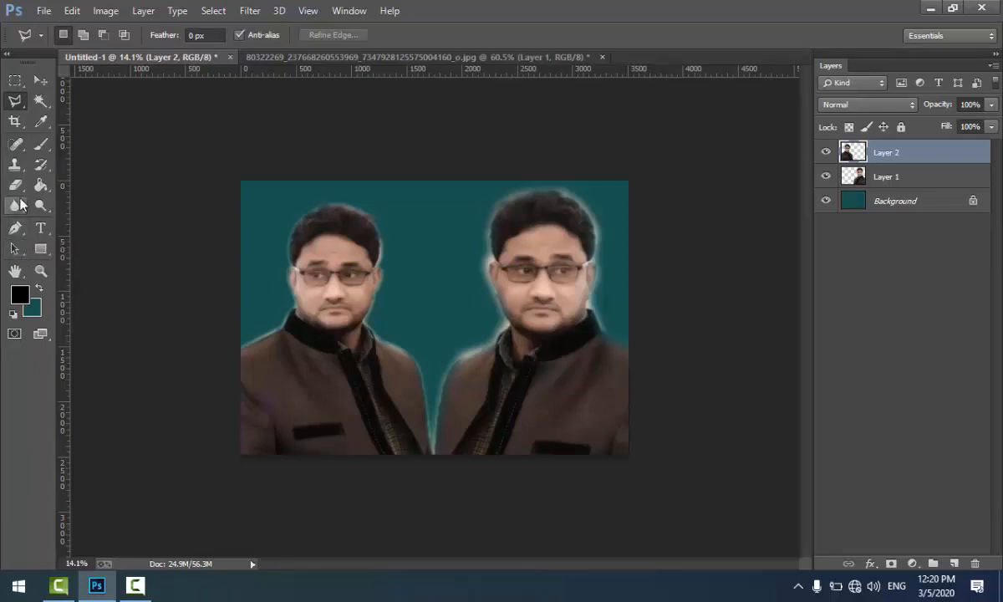
click(39, 82)
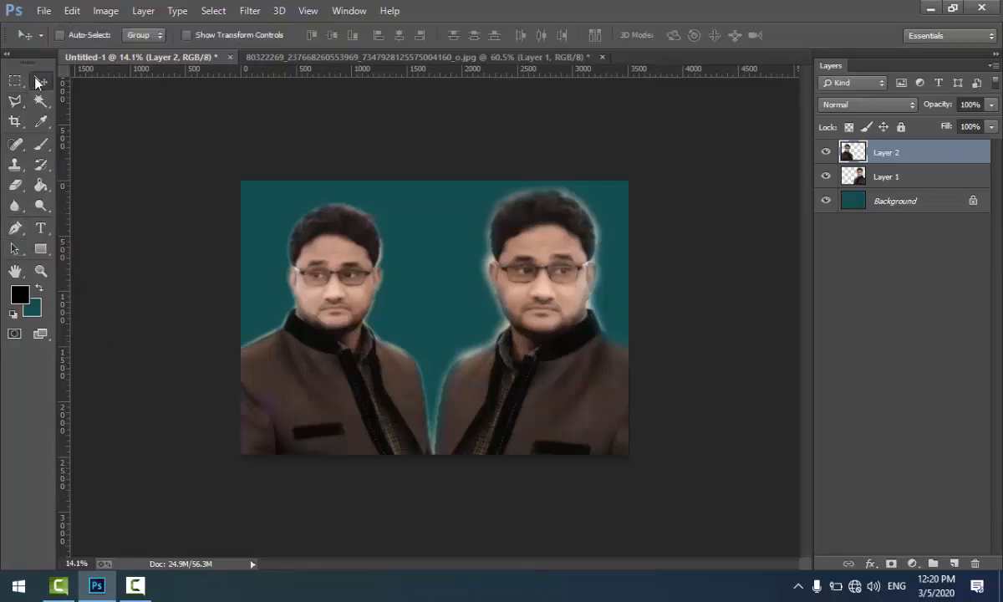